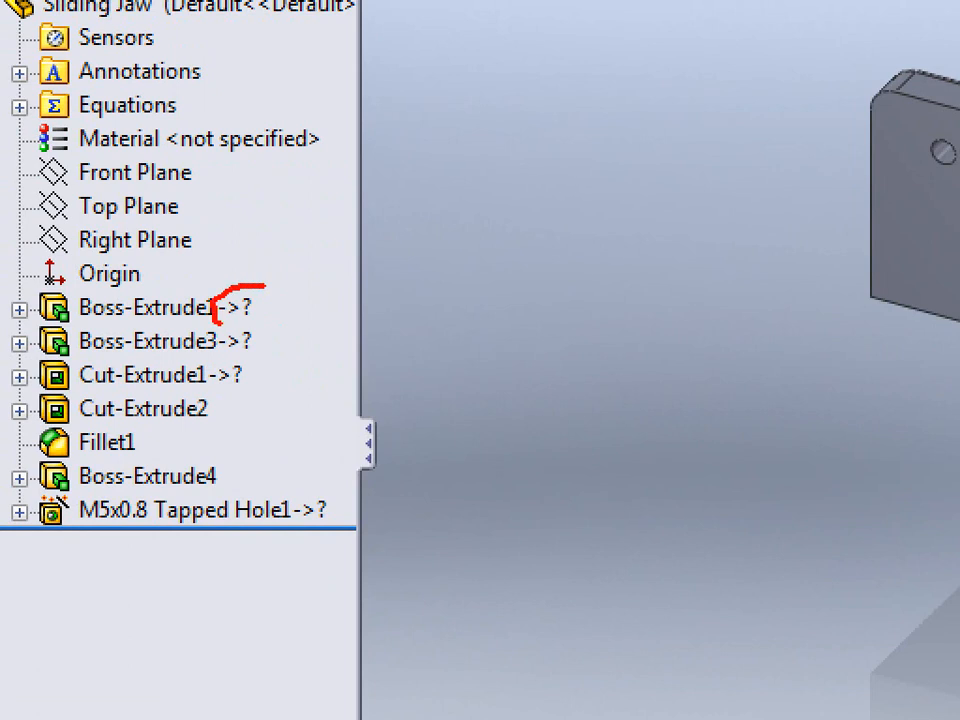
- Save the part as a copy named DS Sliding Jaw.SLDPRT in the Case Study folder
key(Escape)
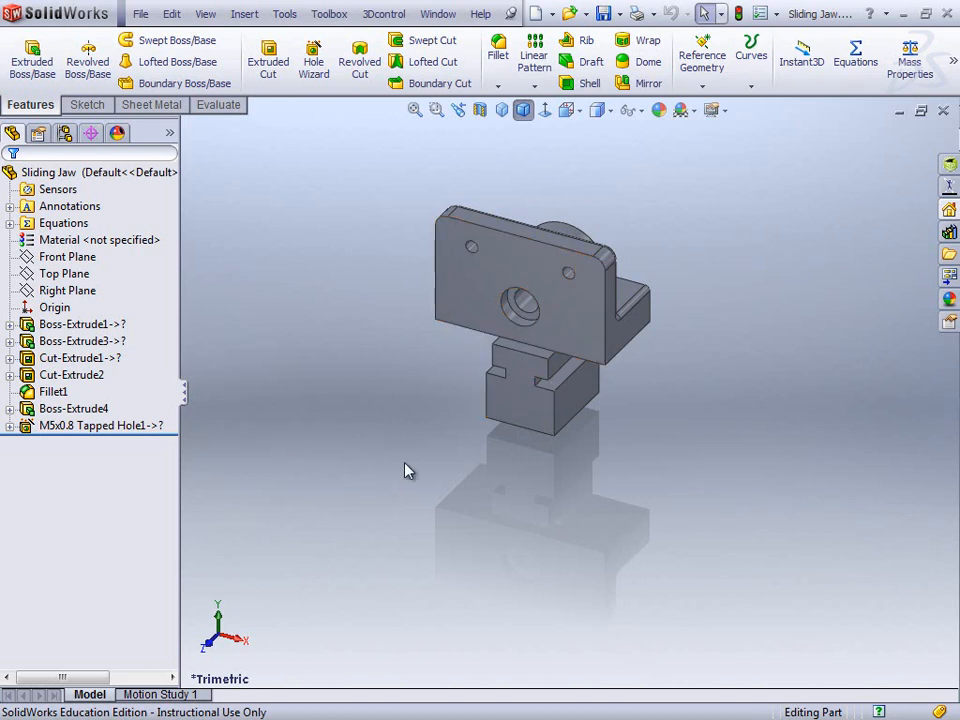
click(625, 17)
click(632, 54)
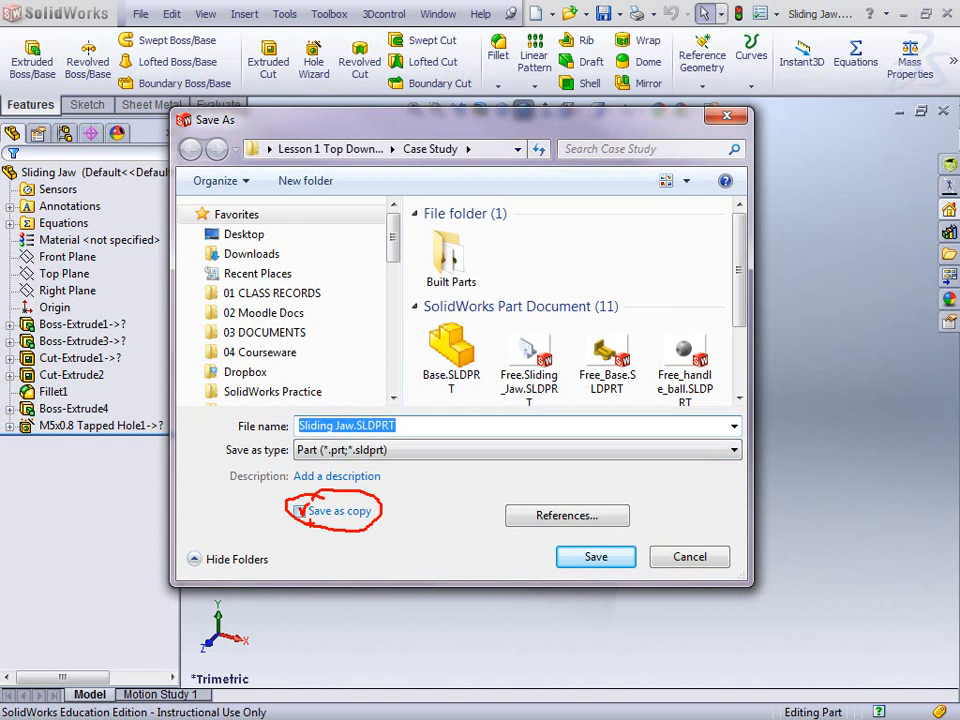
click(302, 512)
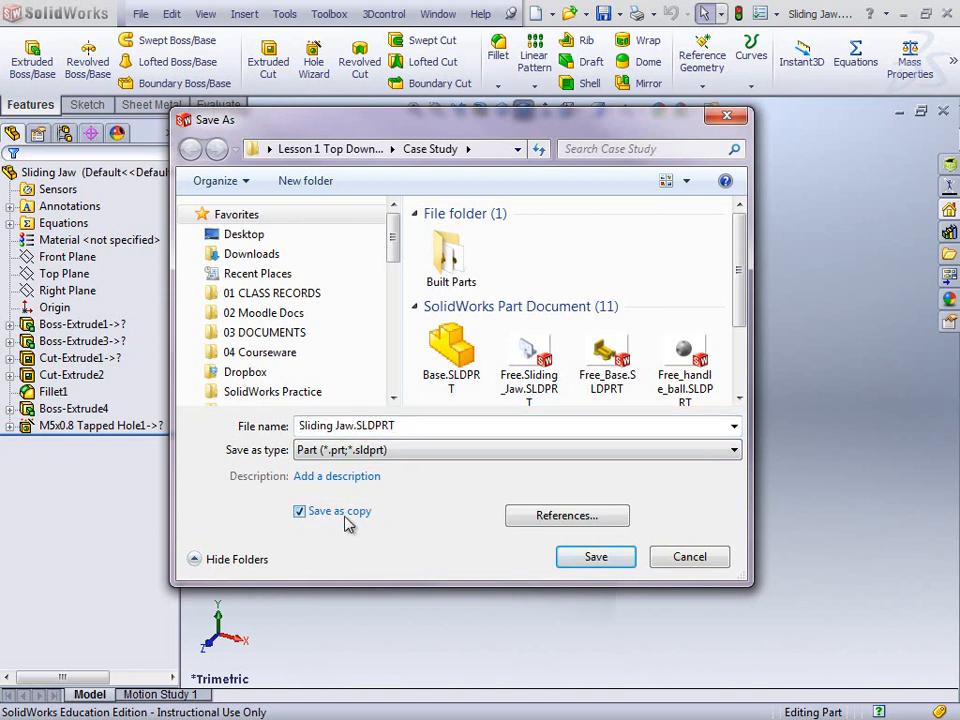
click(302, 427)
click(302, 428)
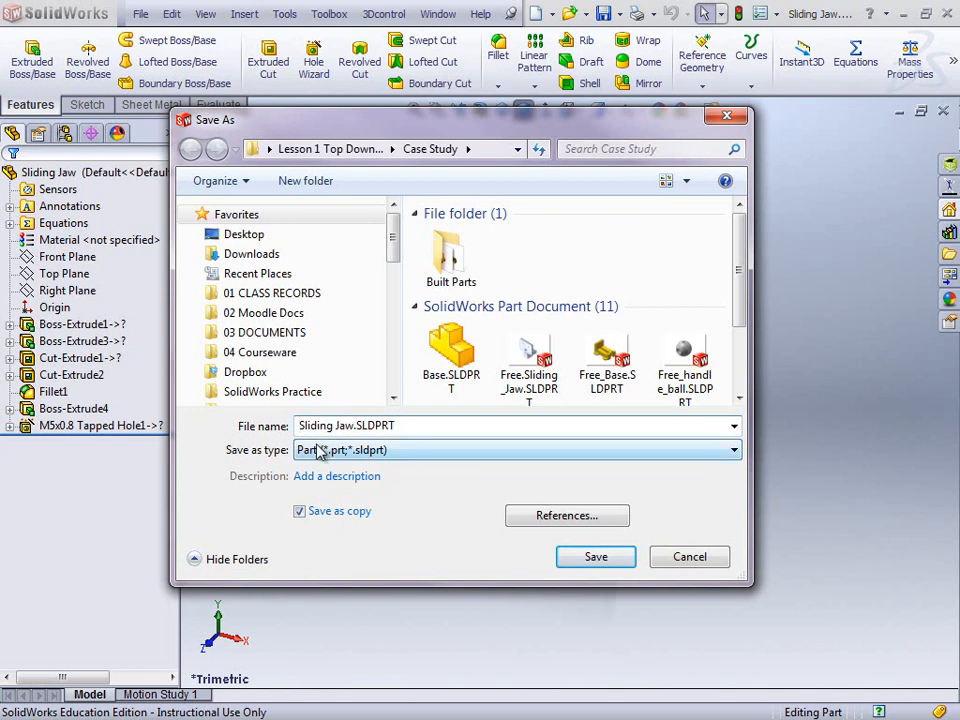
text(DS)
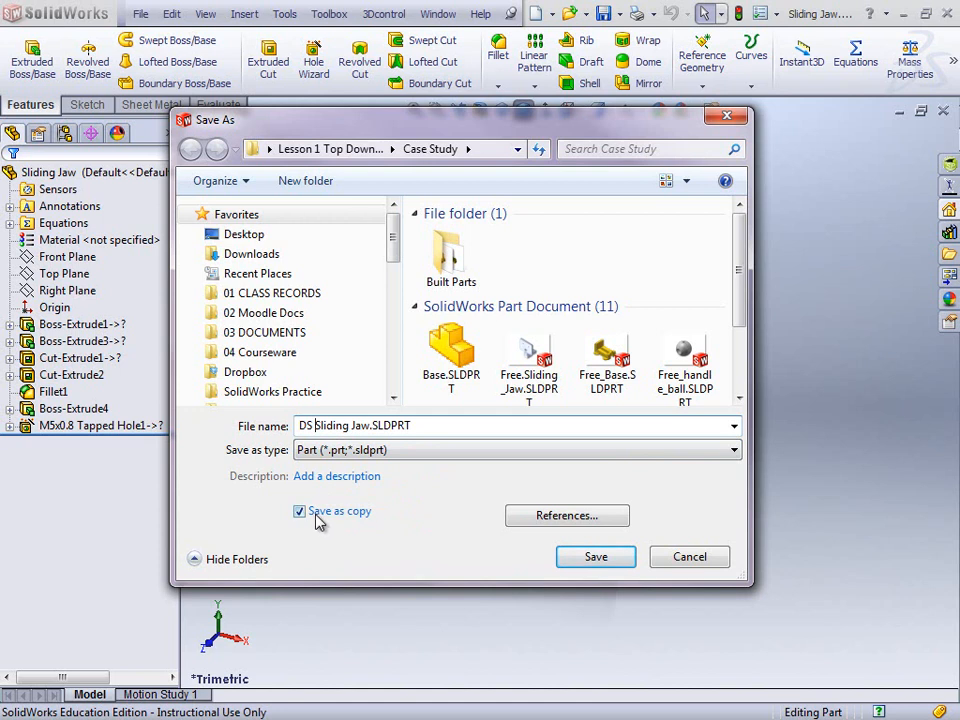
click(590, 558)
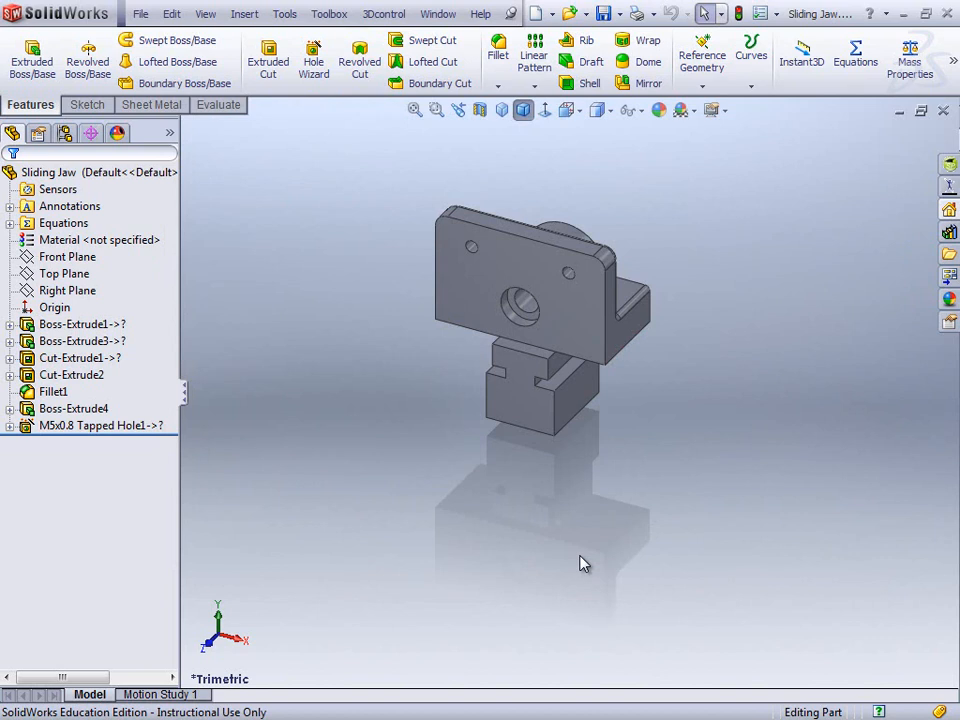
- Close the original Sliding Jaw part and open DS Sliding Jaw.SLDPRT from the Case Study folder
click(943, 110)
click(394, 13)
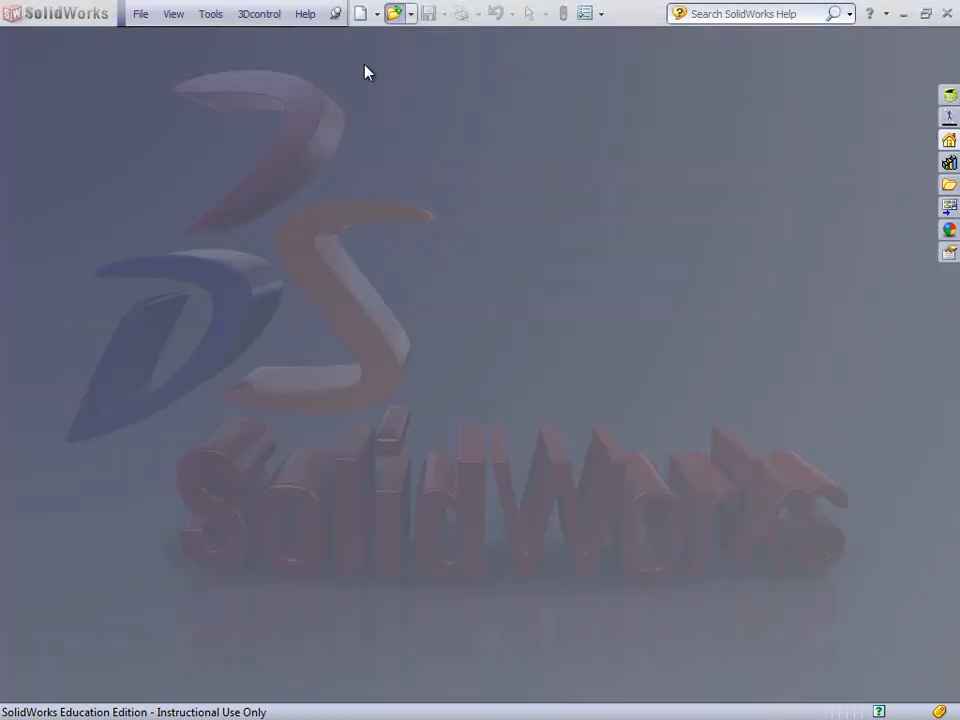
drag(735, 313, 731, 377)
click(551, 358)
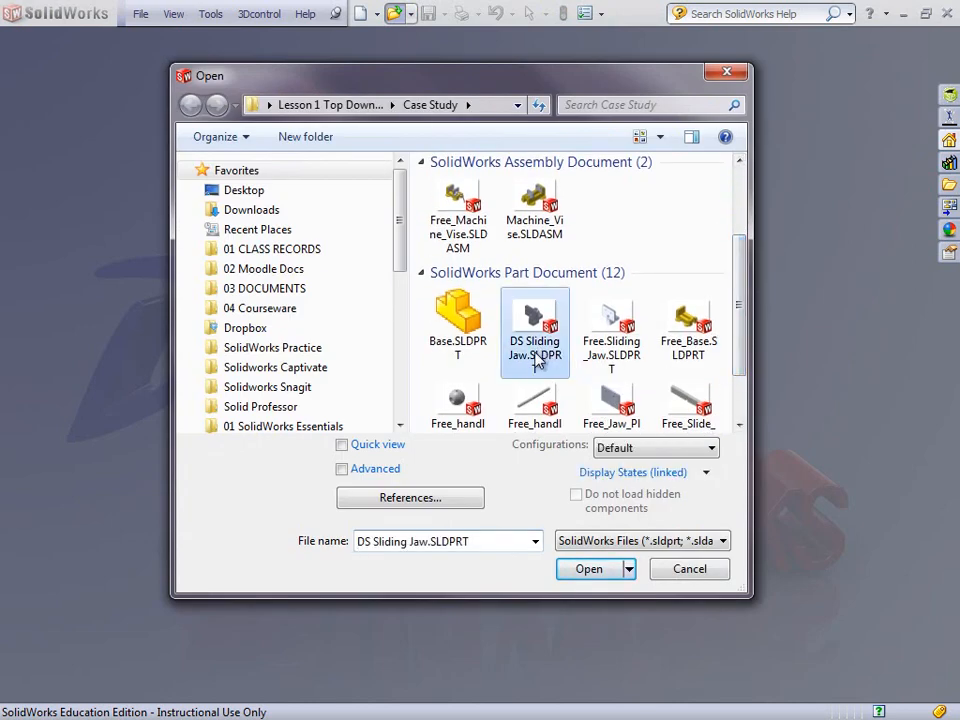
click(596, 572)
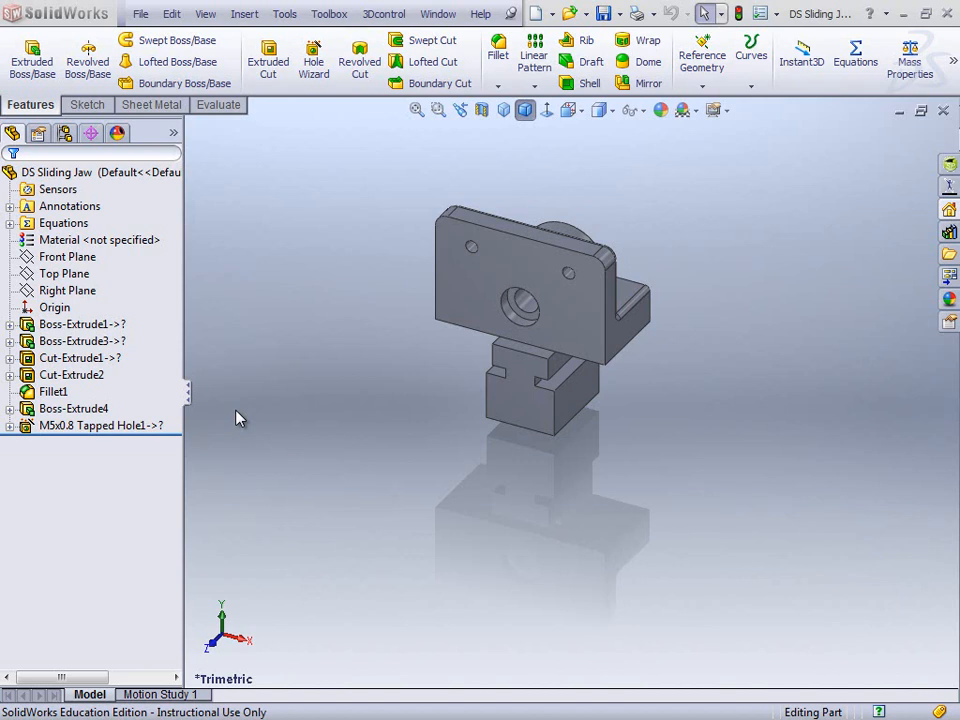
- Examine the externally referenced features and view the jaw's front face straight on to inspect the M5x0.8 tapped holes
click(148, 427)
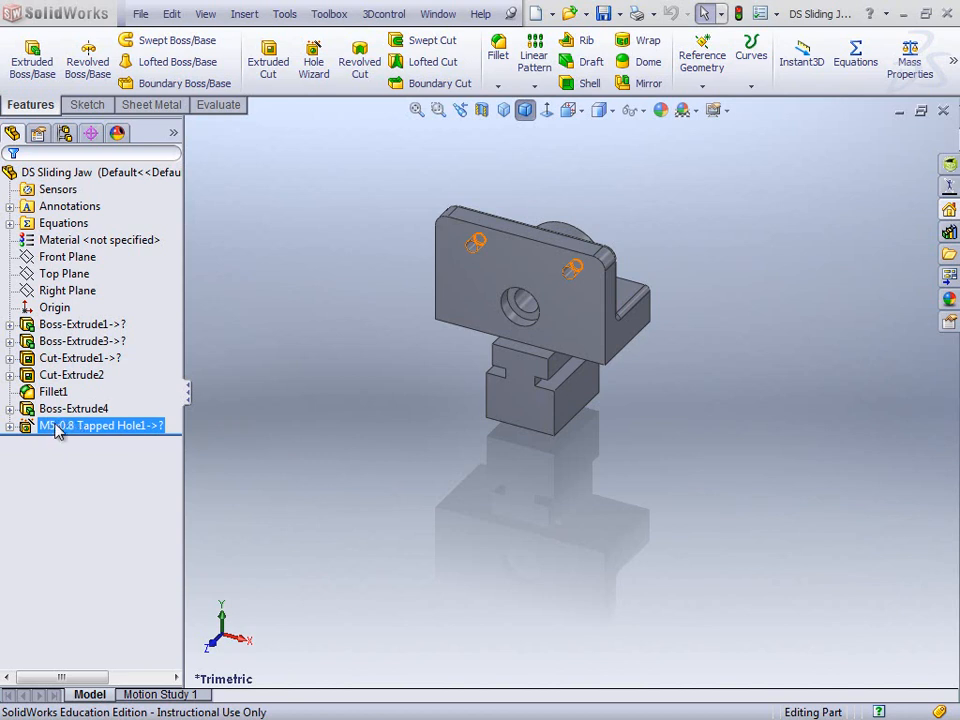
click(60, 408)
click(50, 324)
click(57, 342)
click(75, 445)
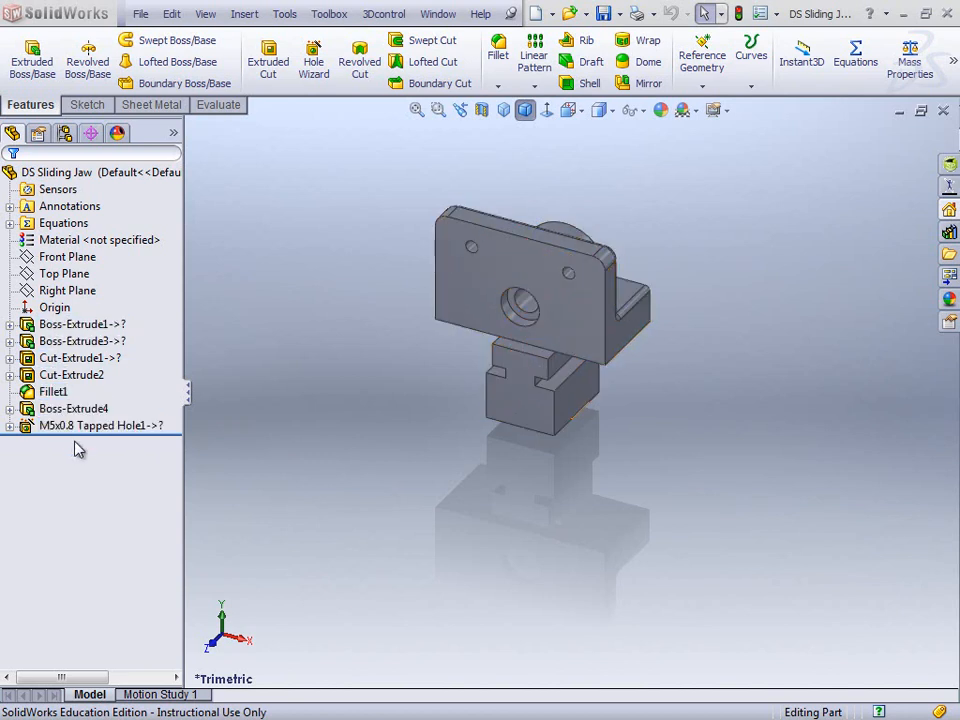
click(471, 306)
key(ctrl+8)
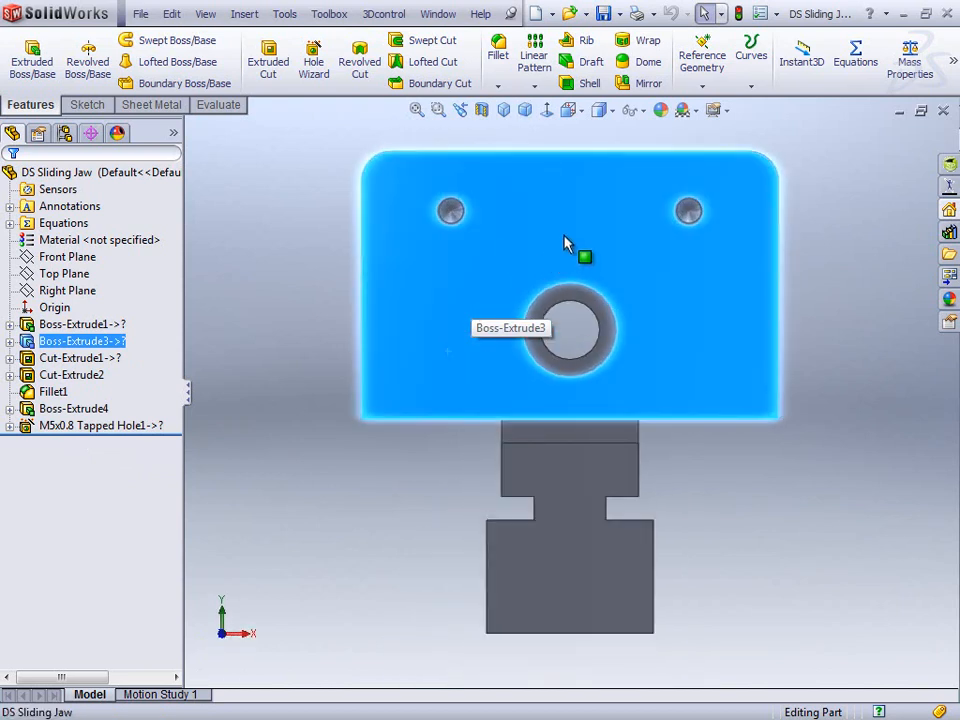
scroll(570, 240, down, 3)
click(315, 198)
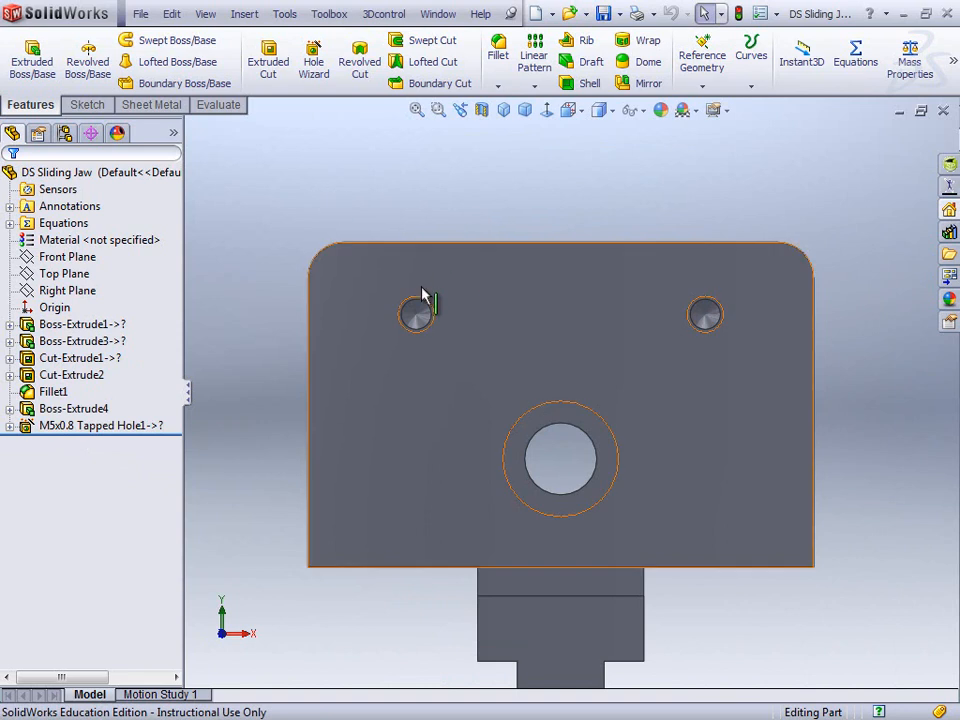
click(148, 428)
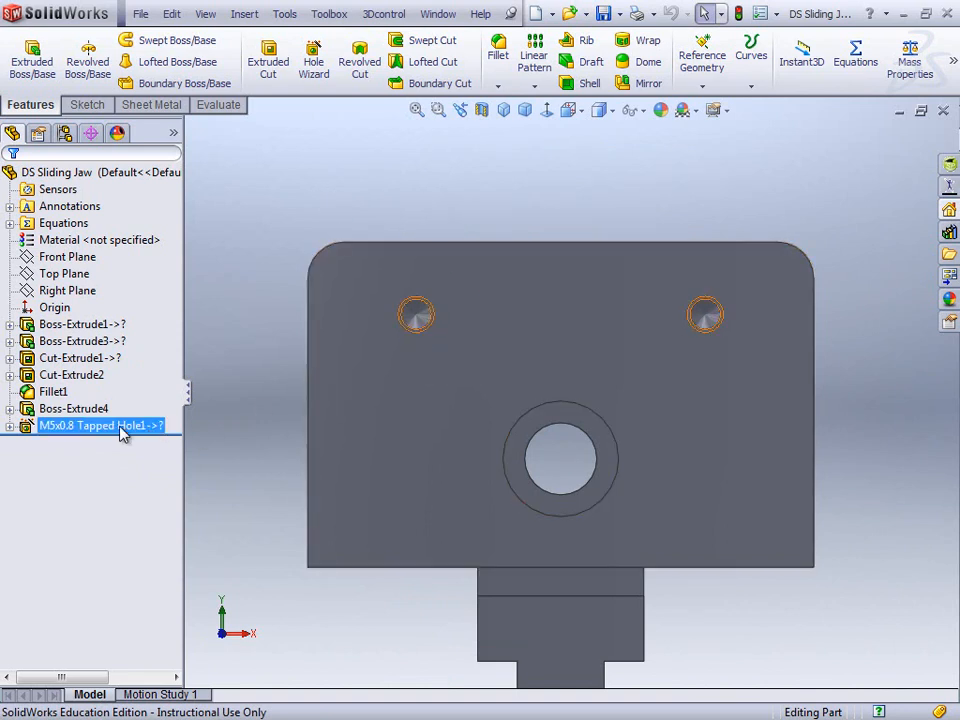
click(199, 420)
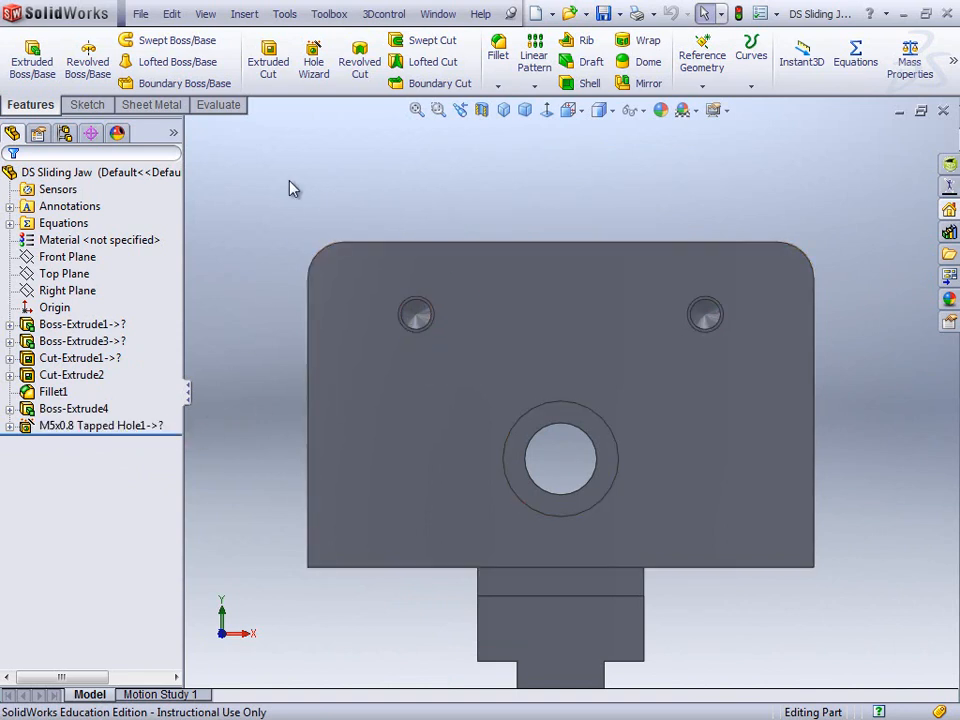
- Set up a Hole Wizard ISO bottoming tapped hole, size M5, with a Through All end condition
click(313, 62)
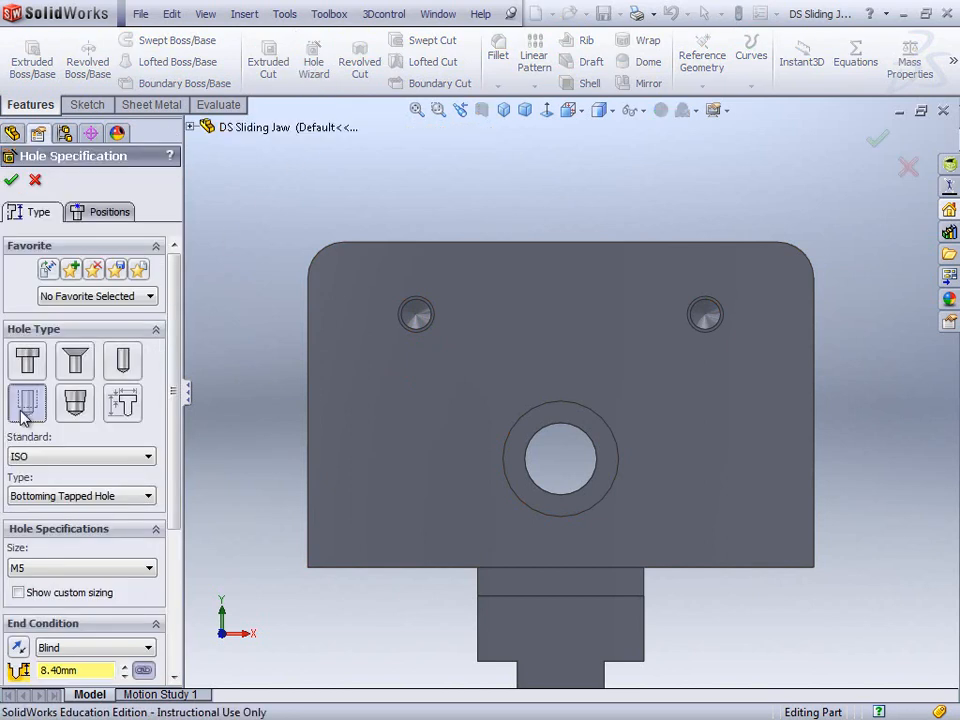
scroll(175, 412, down, 3)
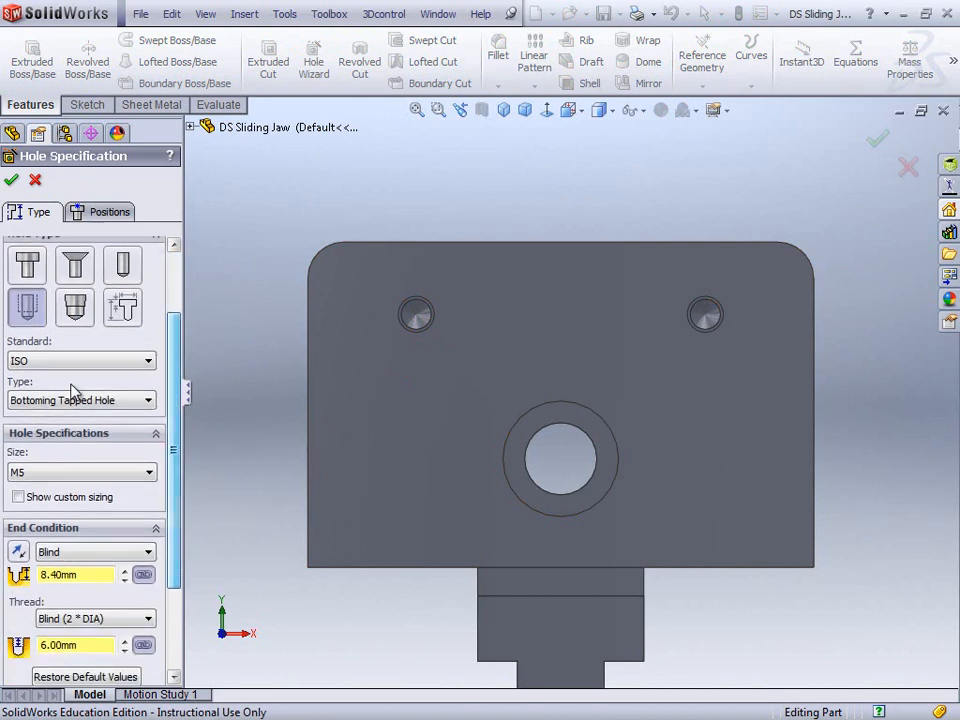
click(79, 362)
scroll(79, 366, up, 1)
click(79, 362)
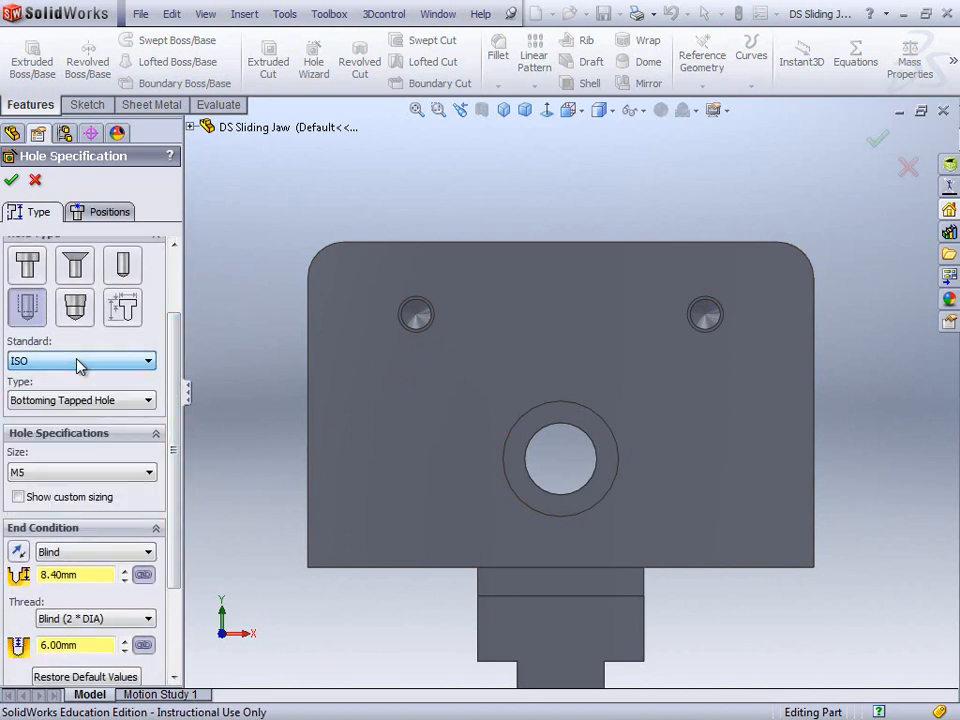
drag(178, 378, 178, 413)
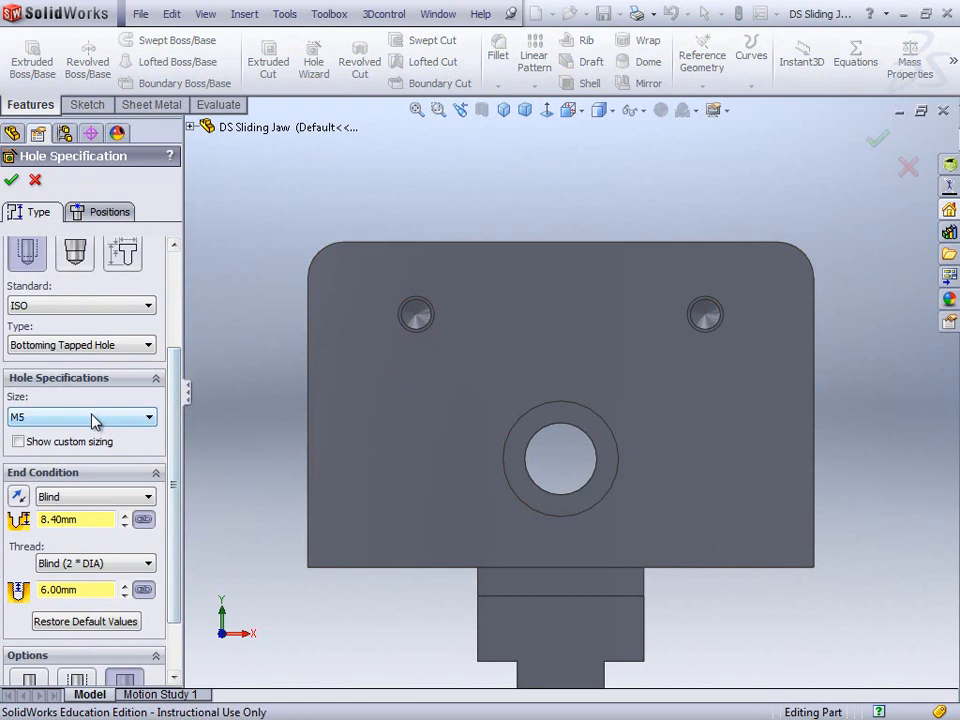
click(127, 497)
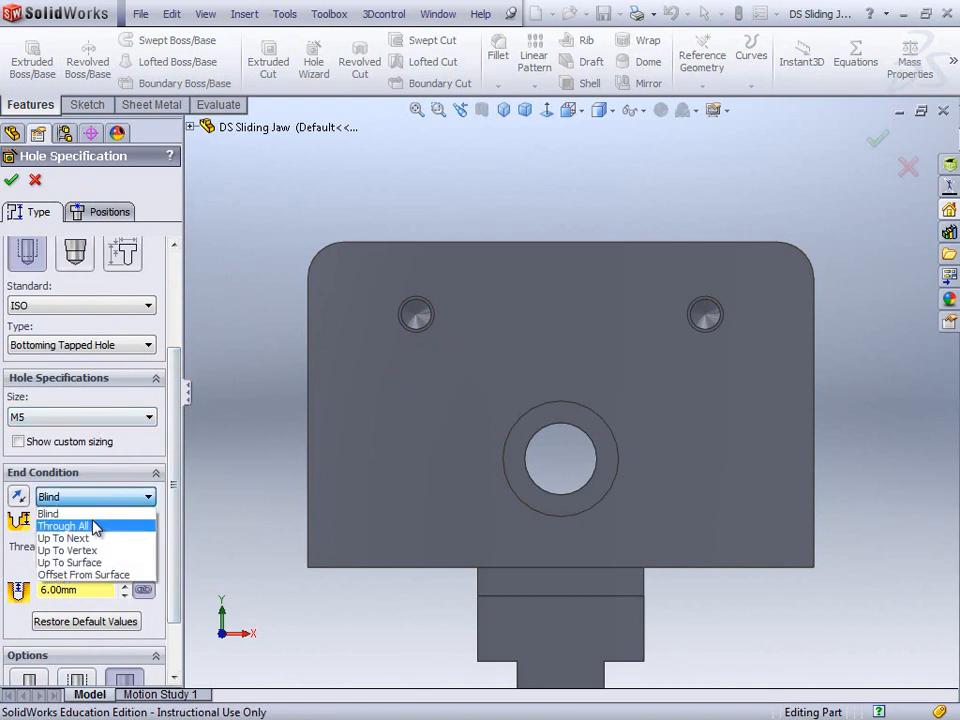
click(90, 521)
scroll(170, 497, down, 1)
scroll(171, 471, up, 4)
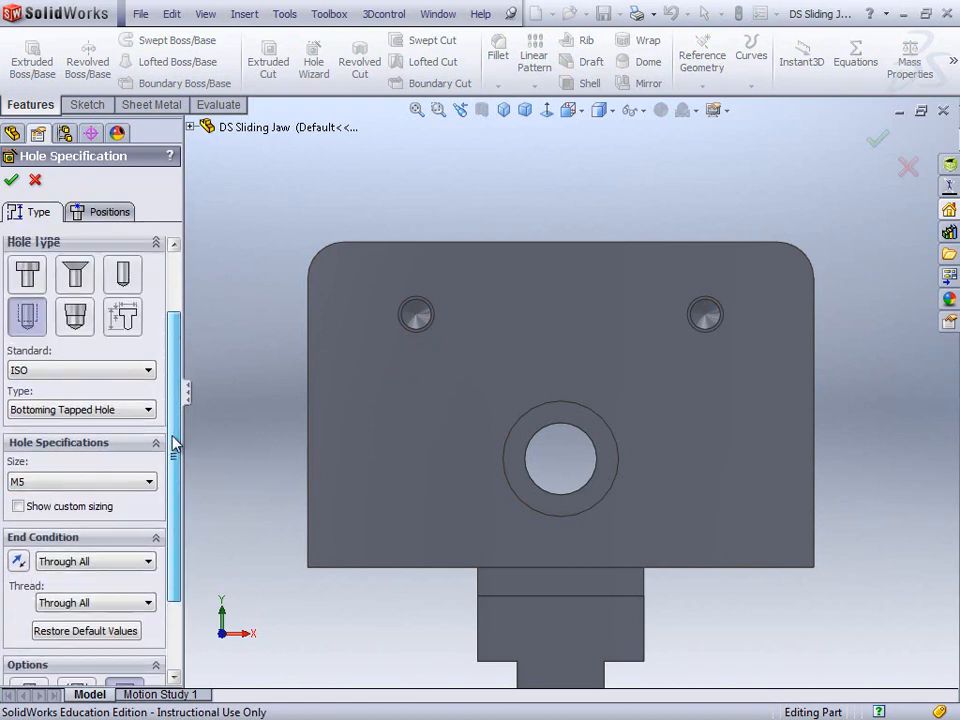
- Place two hole centers on the jaw's front face, coincident with the centers of the existing tapped holes
click(109, 213)
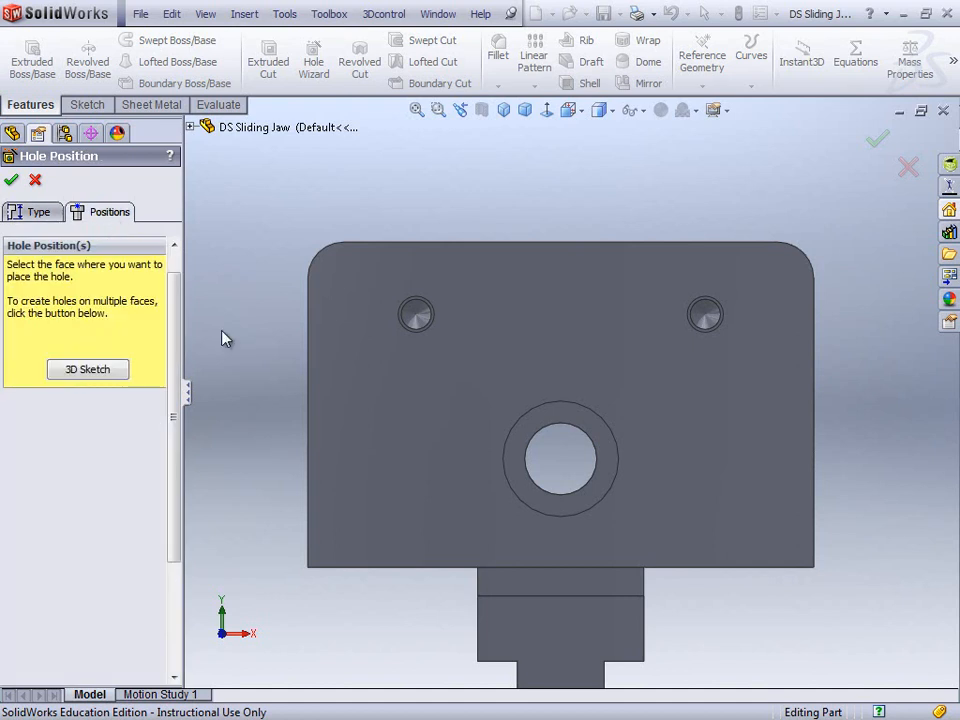
click(385, 366)
click(720, 322)
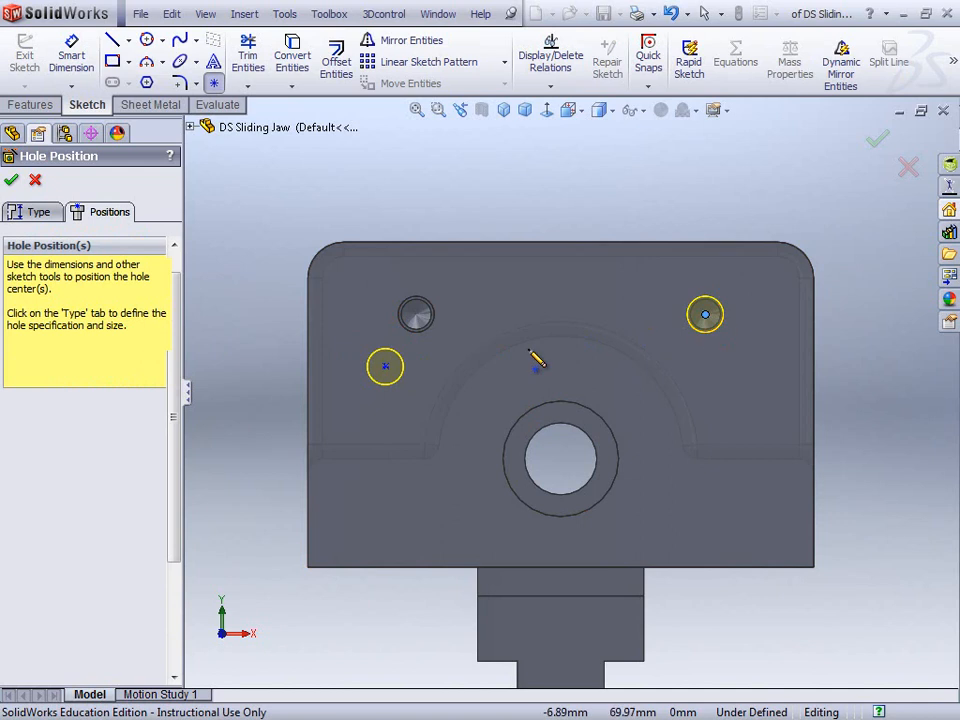
click(213, 82)
drag(385, 370, 416, 316)
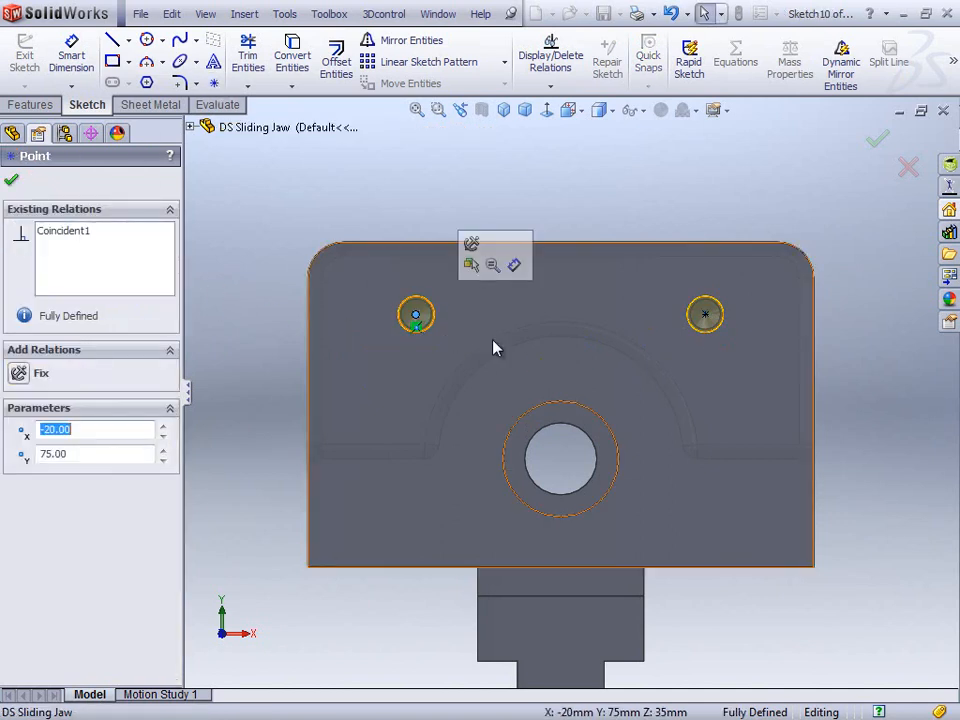
click(573, 319)
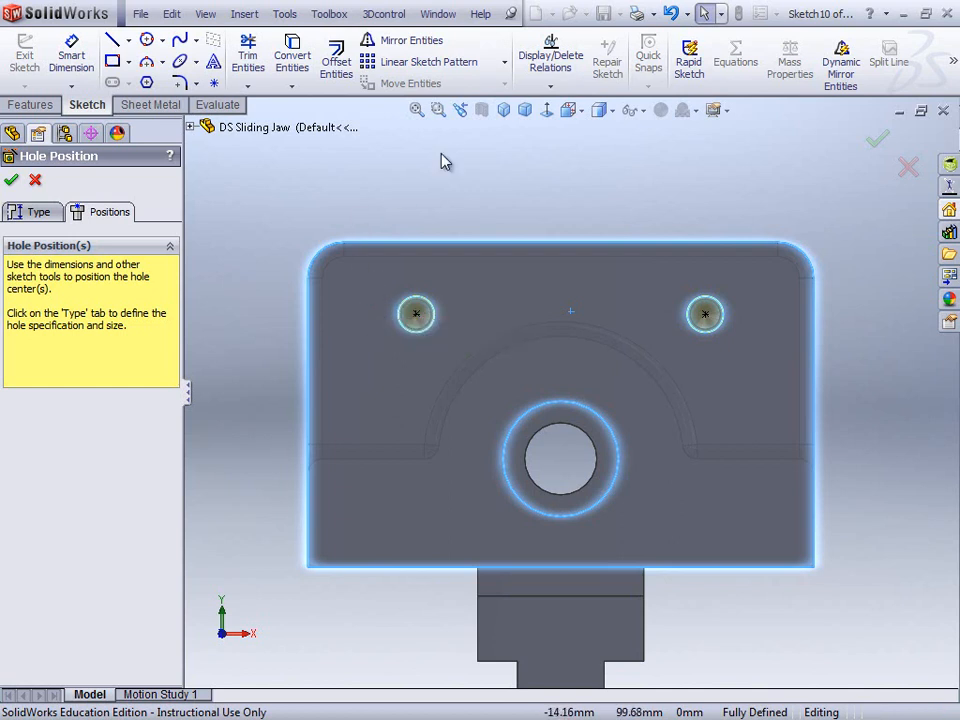
- Delete all relations in the hole position sketch
click(553, 64)
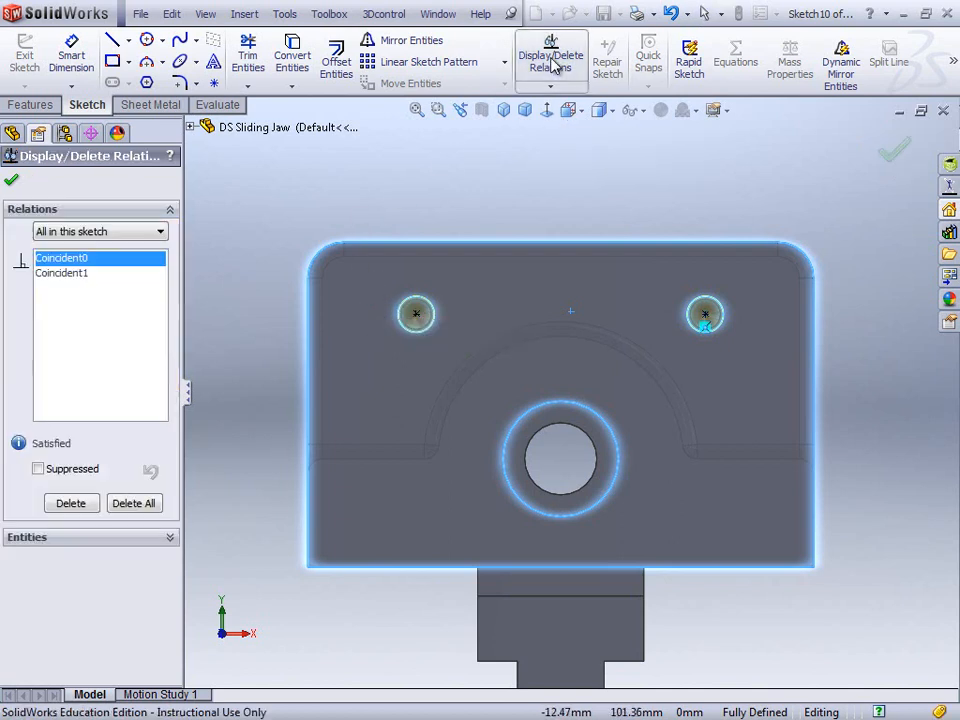
click(133, 504)
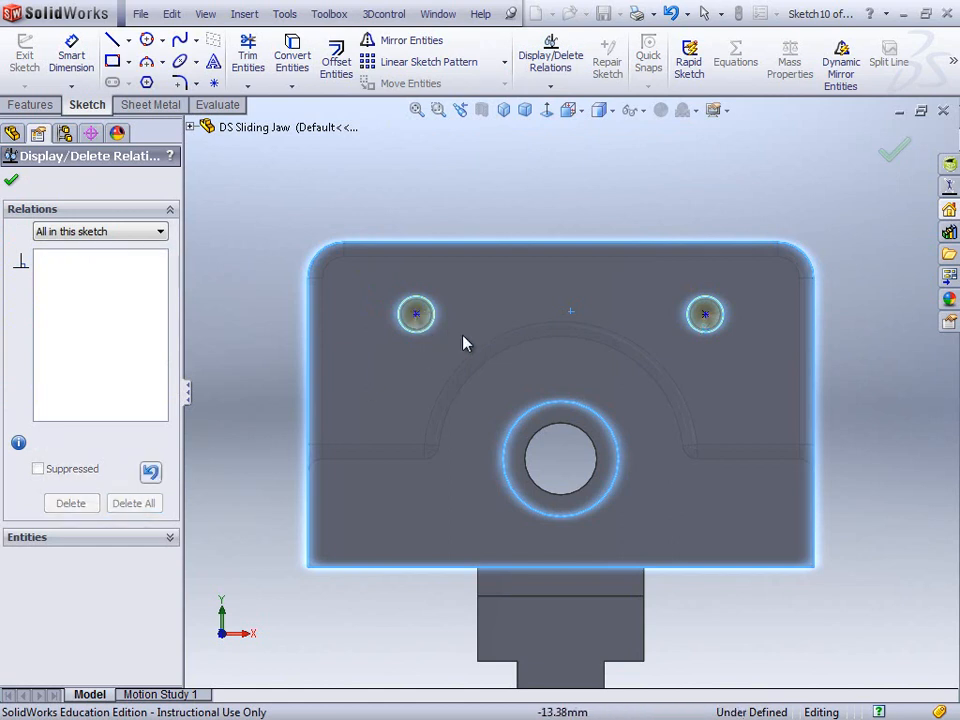
click(12, 180)
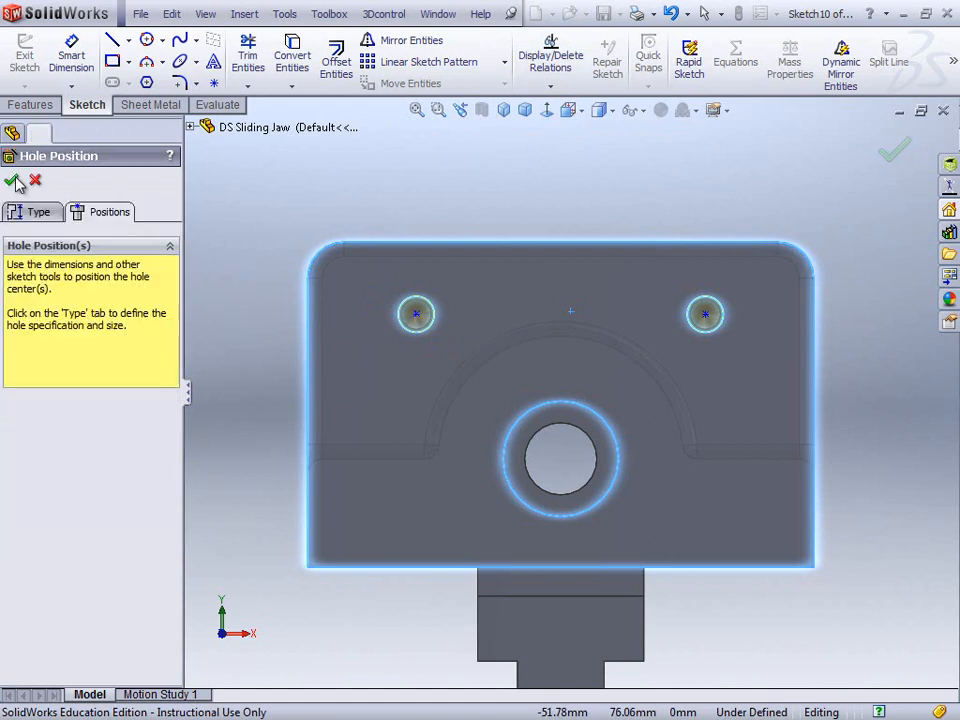
- Dimension the horizontal spacing between the two hole centers at 40 mm
right_drag(278, 298, 280, 228)
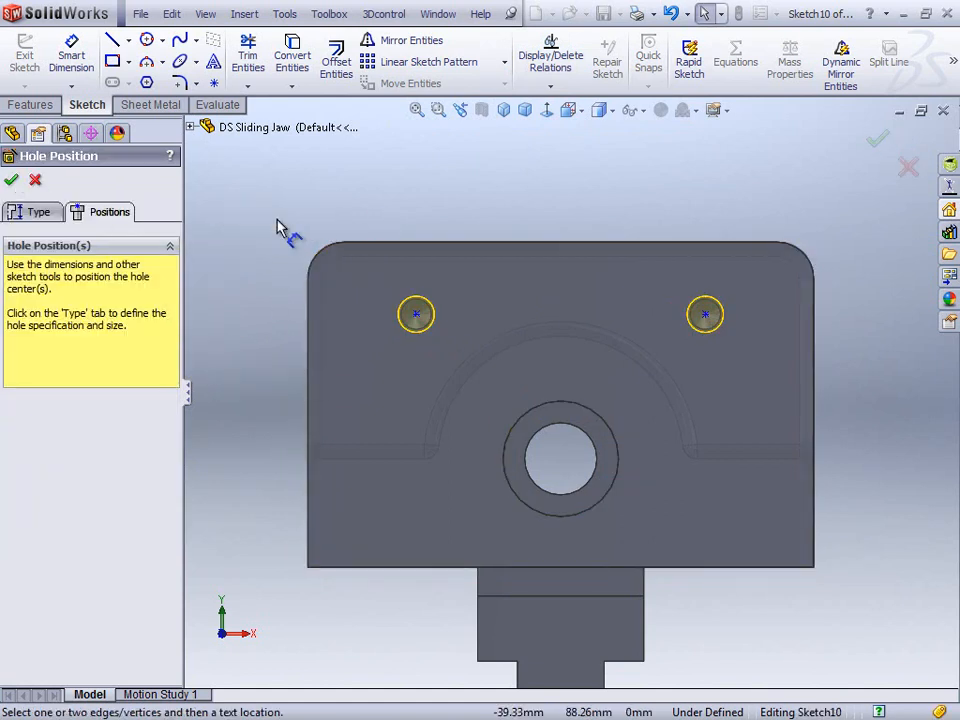
click(416, 316)
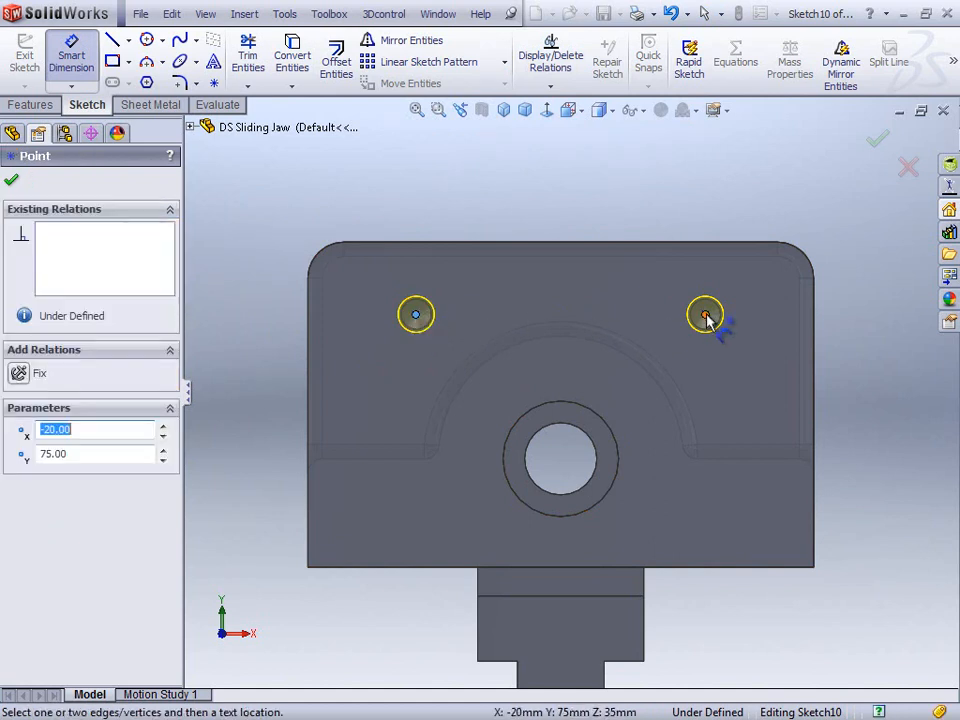
click(705, 316)
click(565, 210)
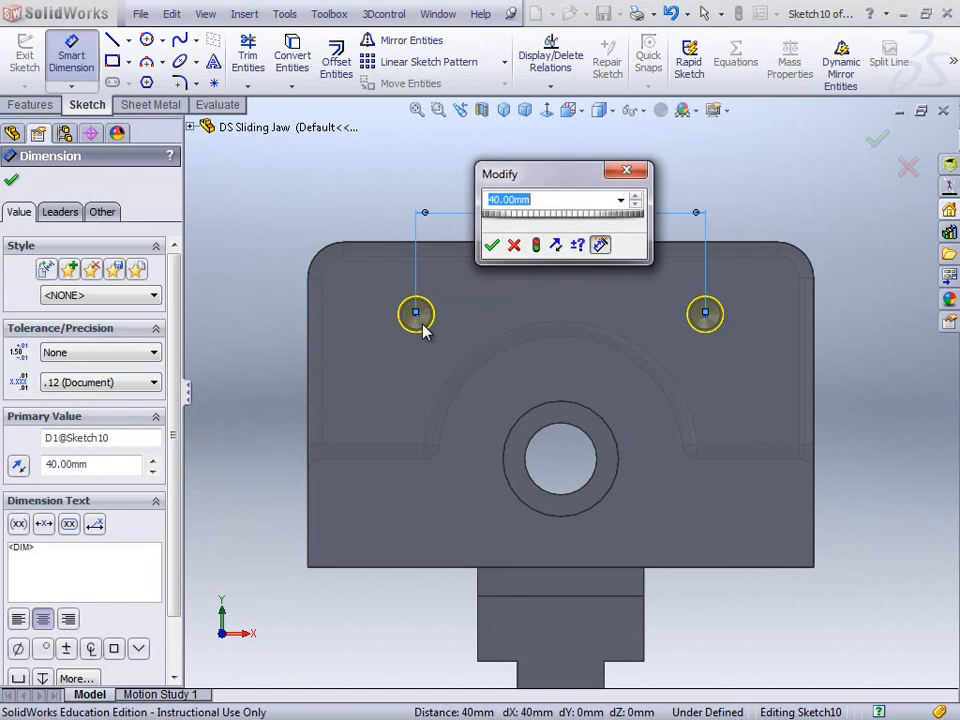
click(490, 246)
- Dimension the left hole center 15 mm from the jaw face's left edge
click(418, 315)
click(311, 305)
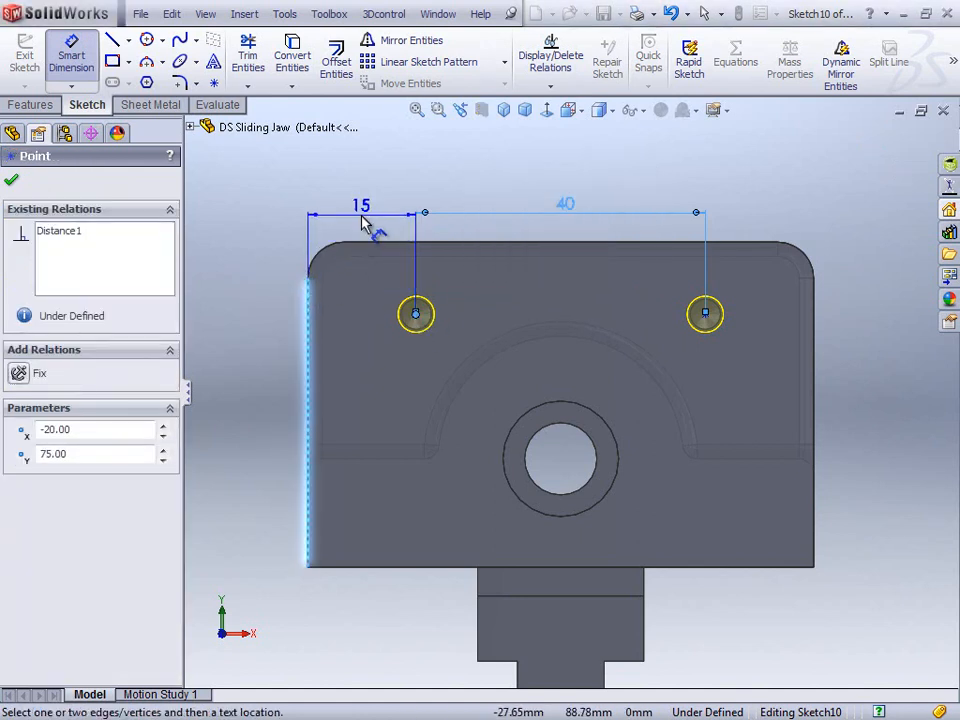
click(378, 226)
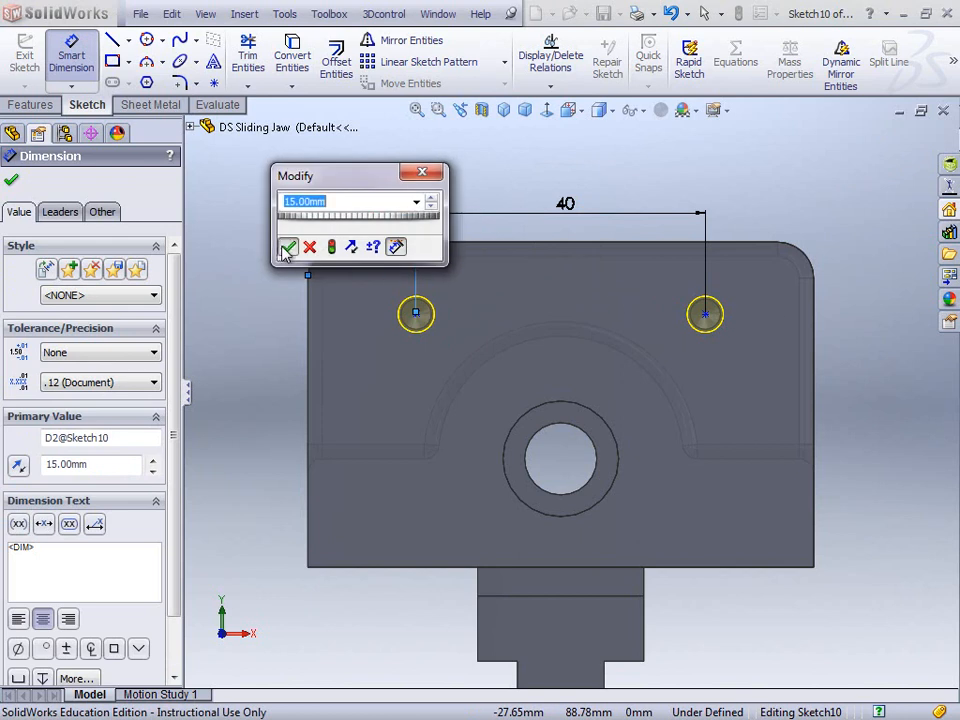
click(284, 248)
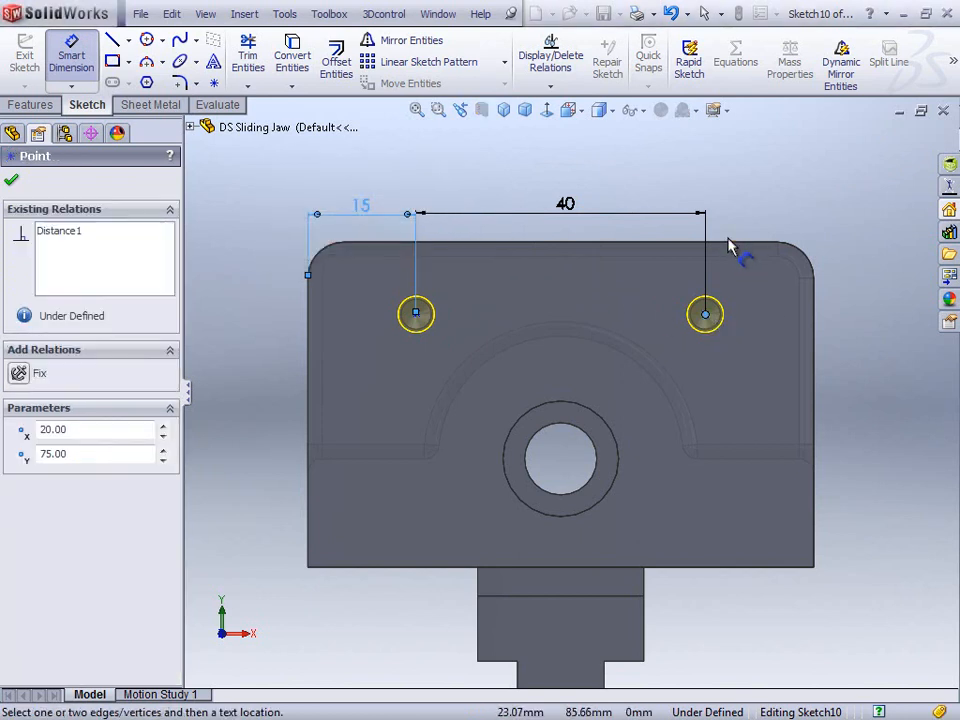
- Dimension the right hole center 10 mm below the jaw face's top edge
click(731, 249)
key(Return)
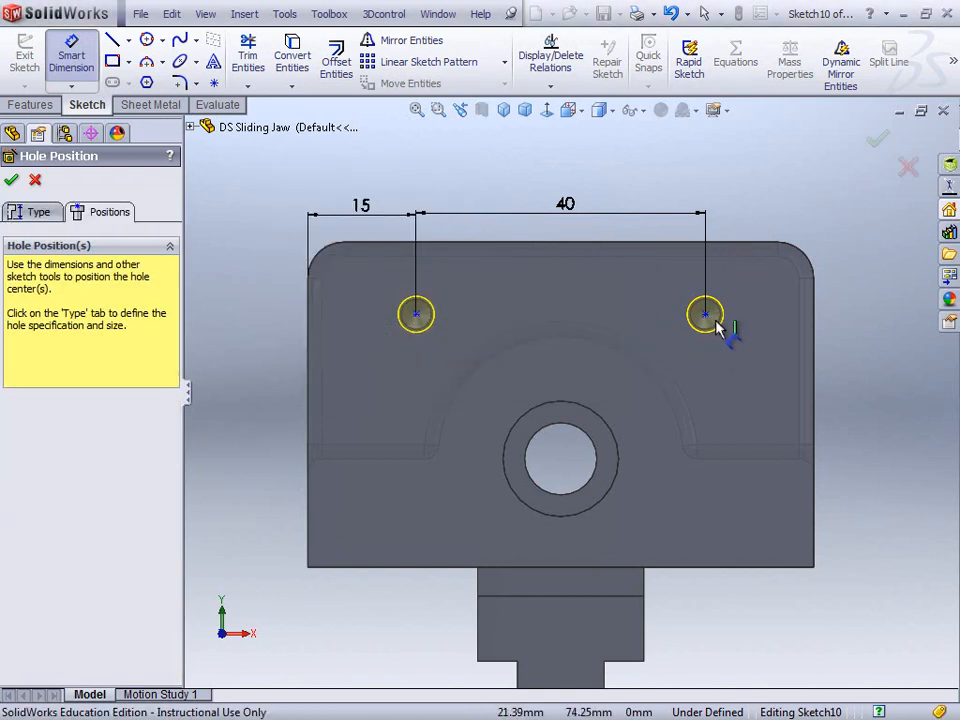
click(706, 316)
click(731, 249)
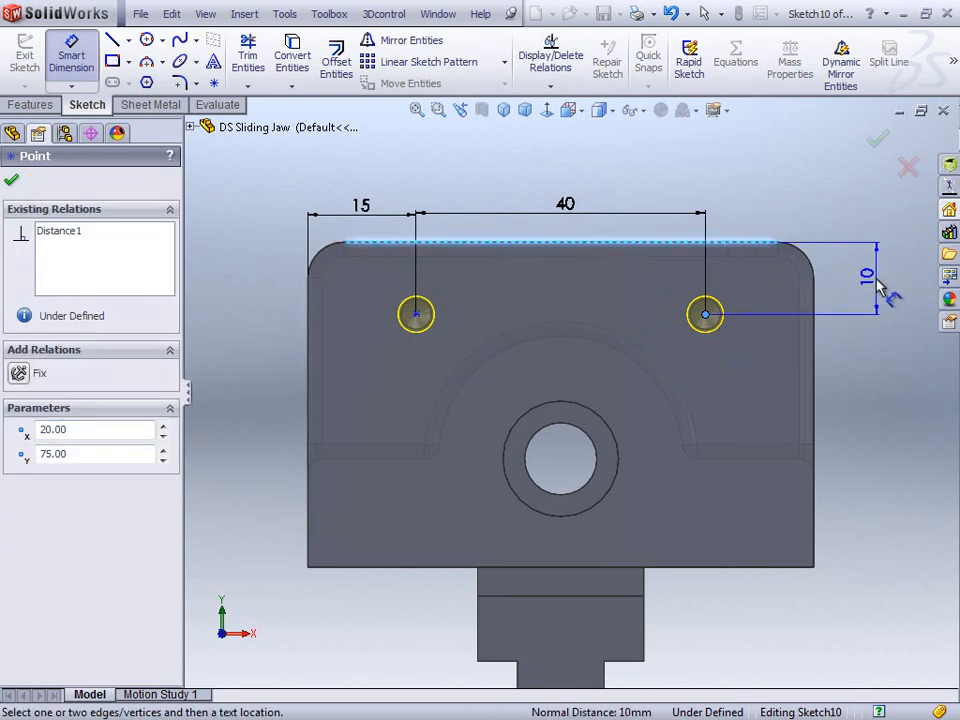
click(866, 282)
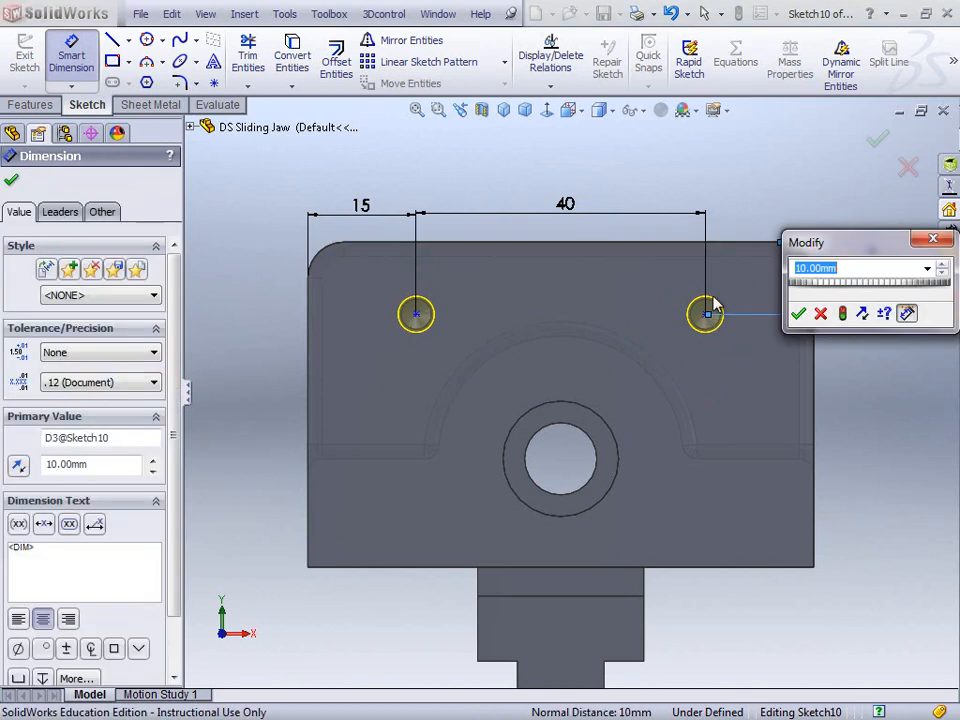
click(798, 313)
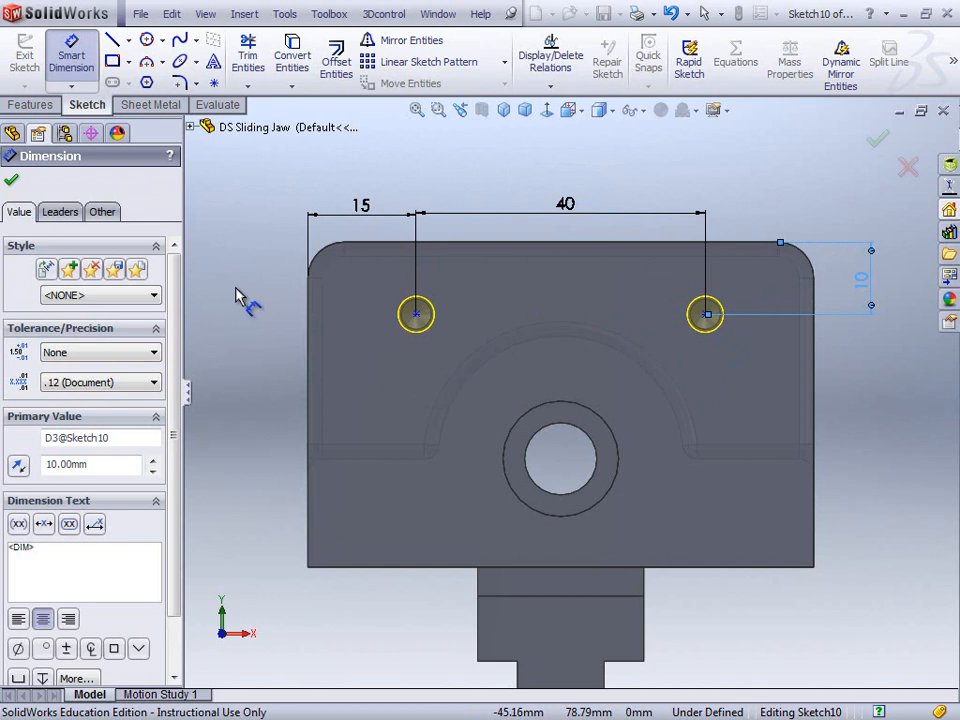
key(Escape)
key(Escape)
- Add a horizontal relation between the two hole centers and finish the tapped hole feature
click(417, 316)
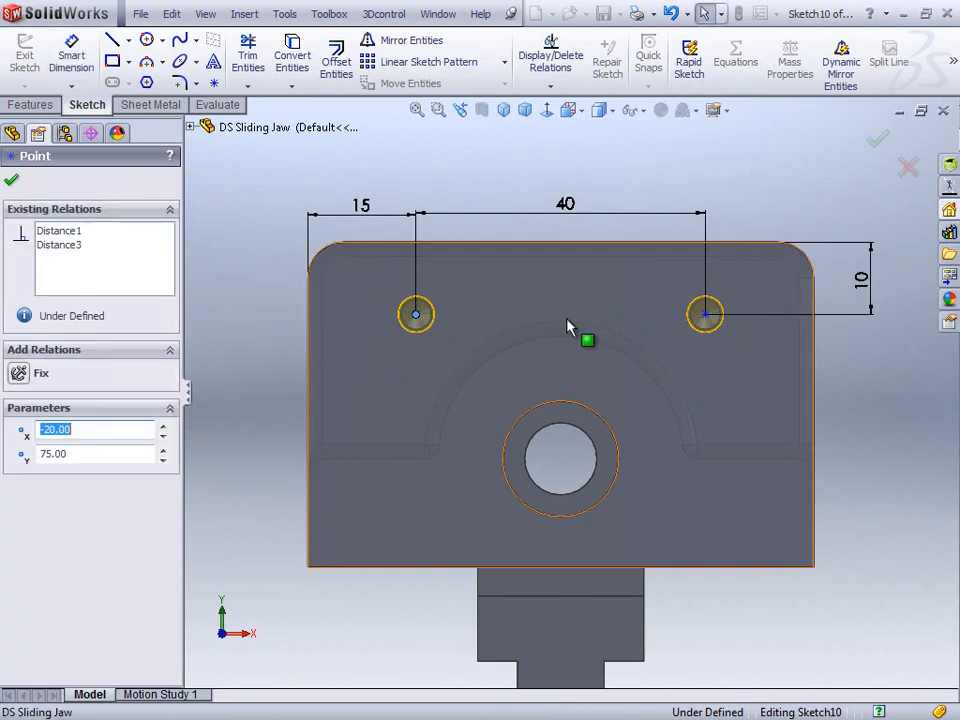
ctrl+click(705, 316)
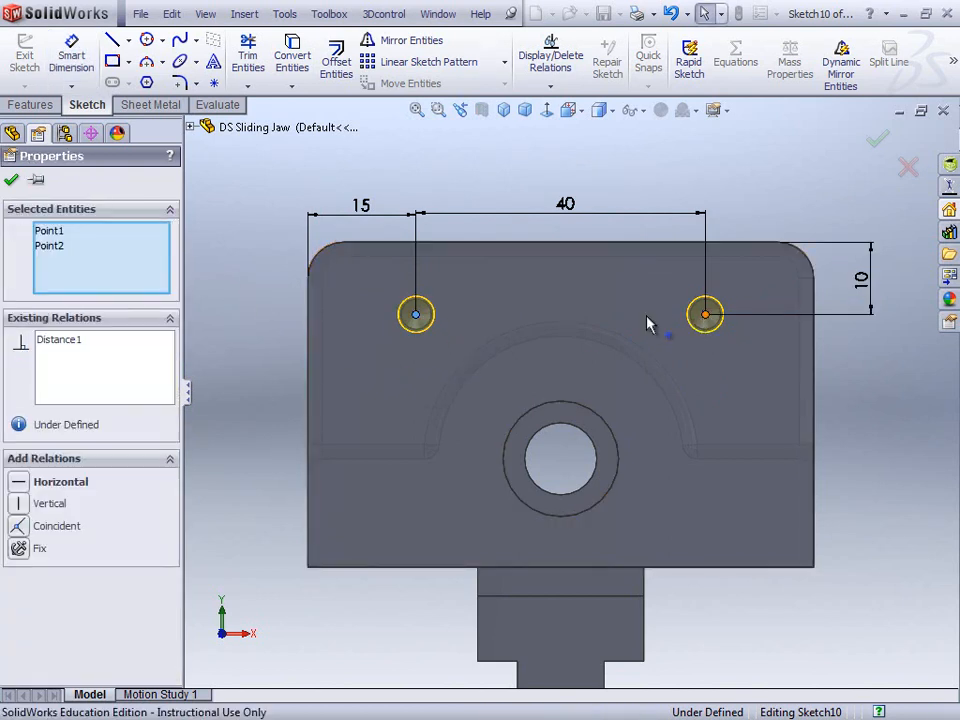
click(16, 486)
click(11, 179)
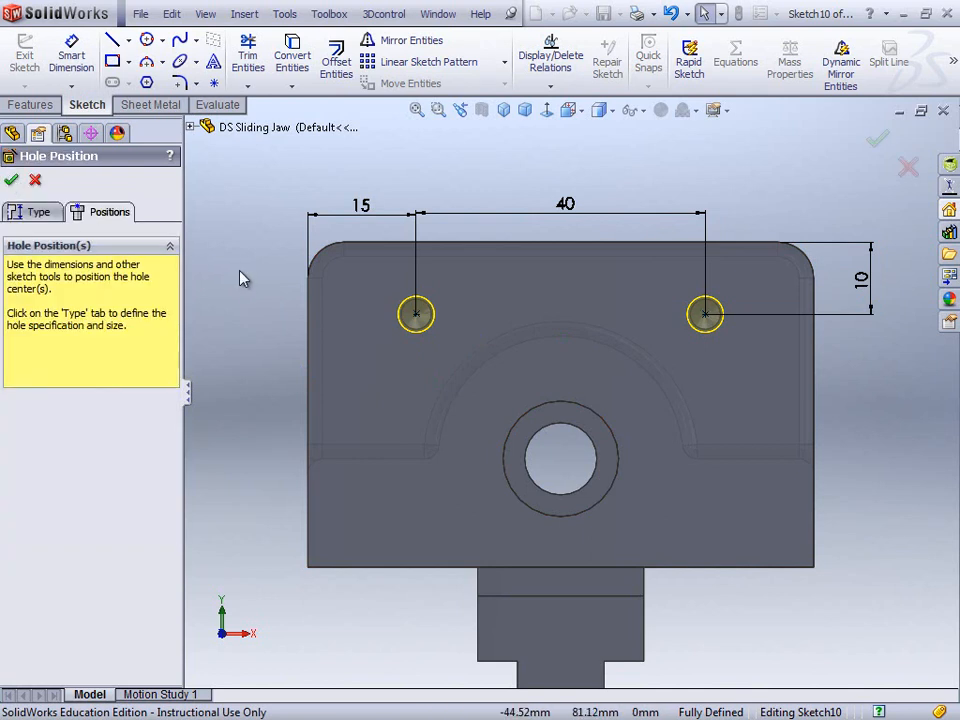
click(877, 142)
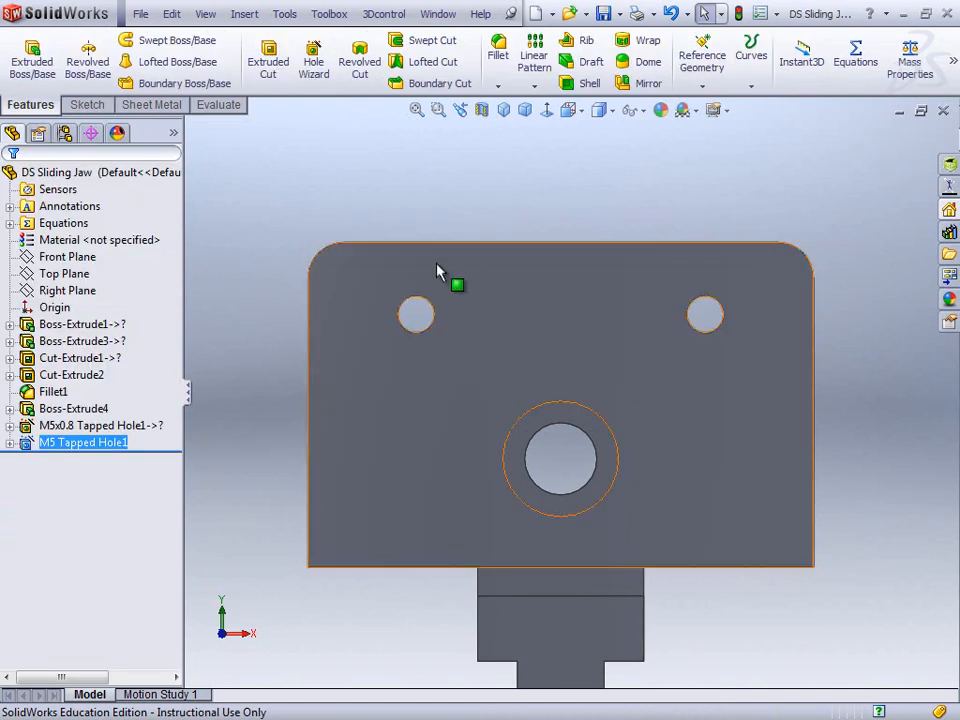
- Delete the original M5x0.8 tapped hole feature with the external reference, keeping the new M5 tapped hole
ctrl+click(110, 425)
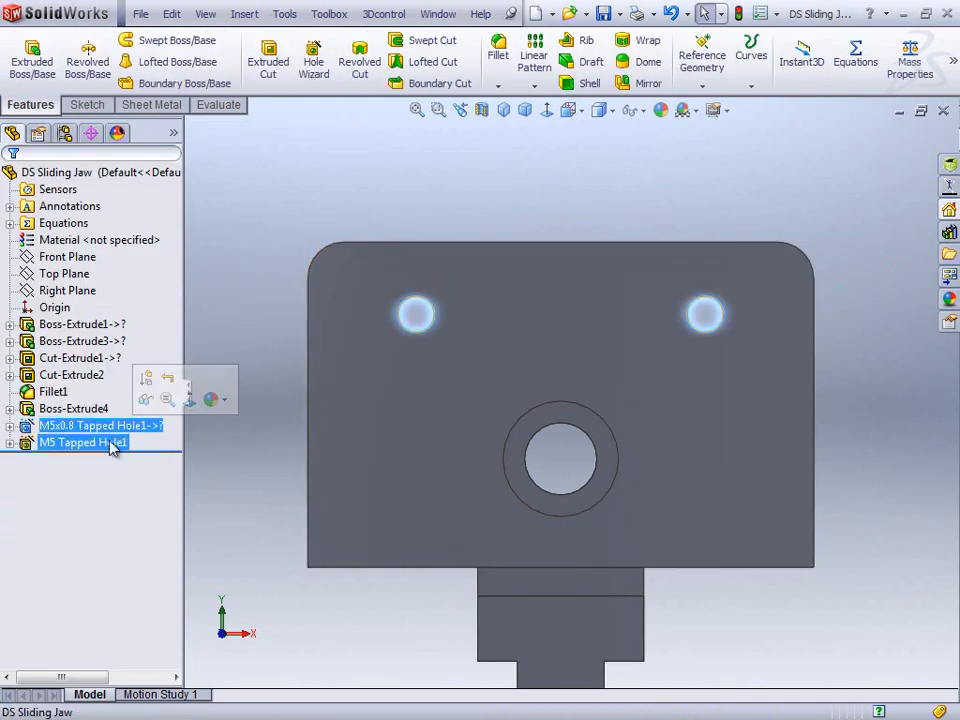
click(109, 442)
click(265, 391)
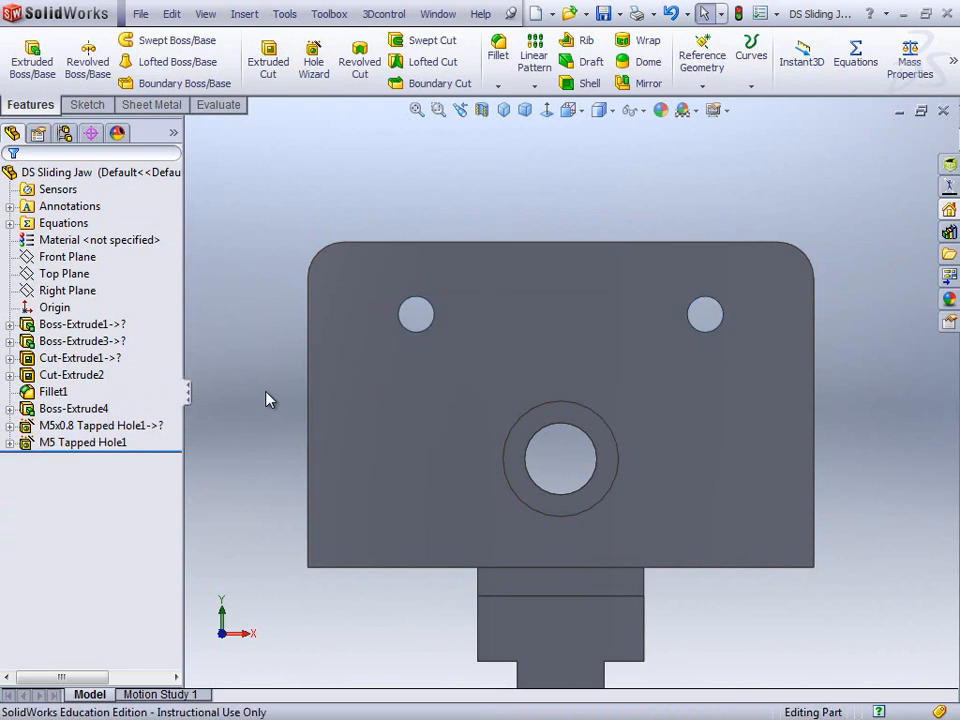
click(112, 426)
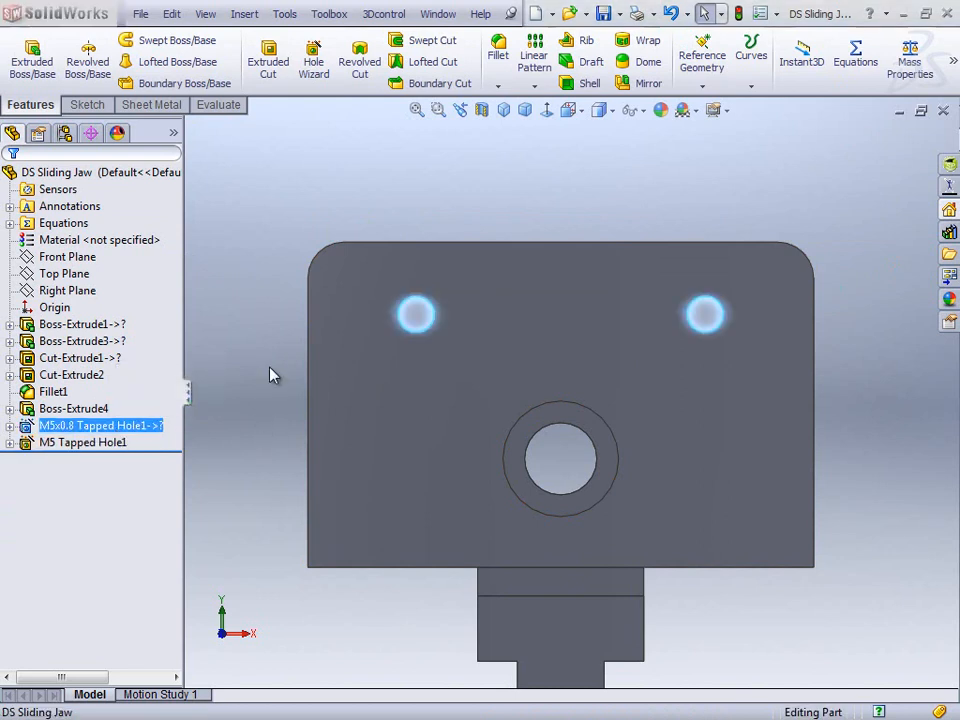
key(Delete)
click(505, 196)
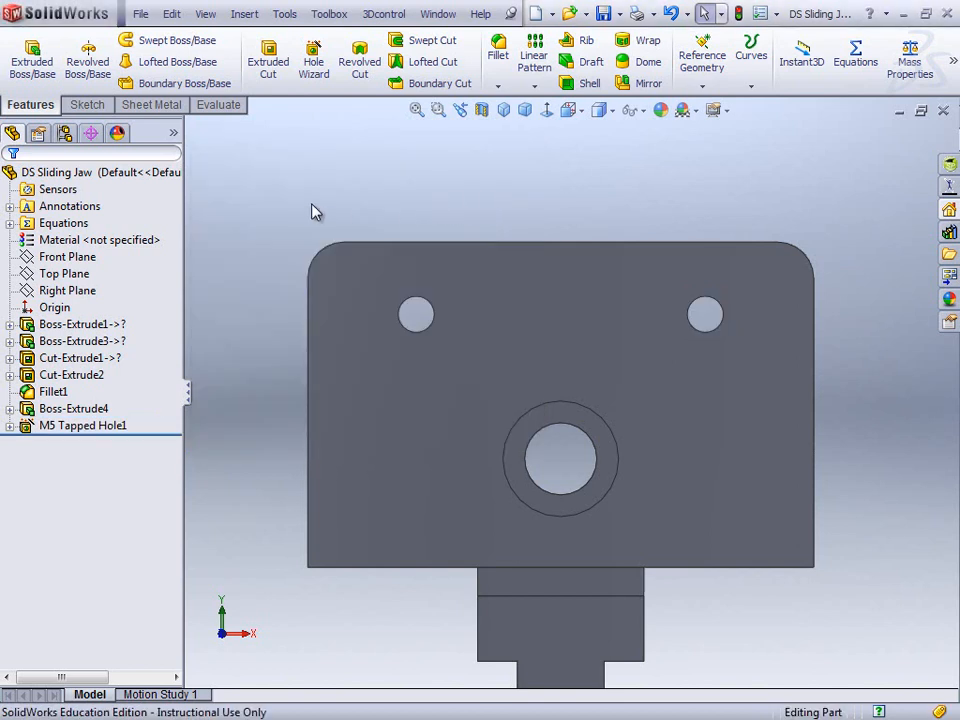
- Examine the jaw's features from the new tapped hole back to the first extruded cut and its sketch for external references
middle_drag(579, 390, 507, 409)
scroll(615, 332, up, 2)
scroll(618, 340, down, 1)
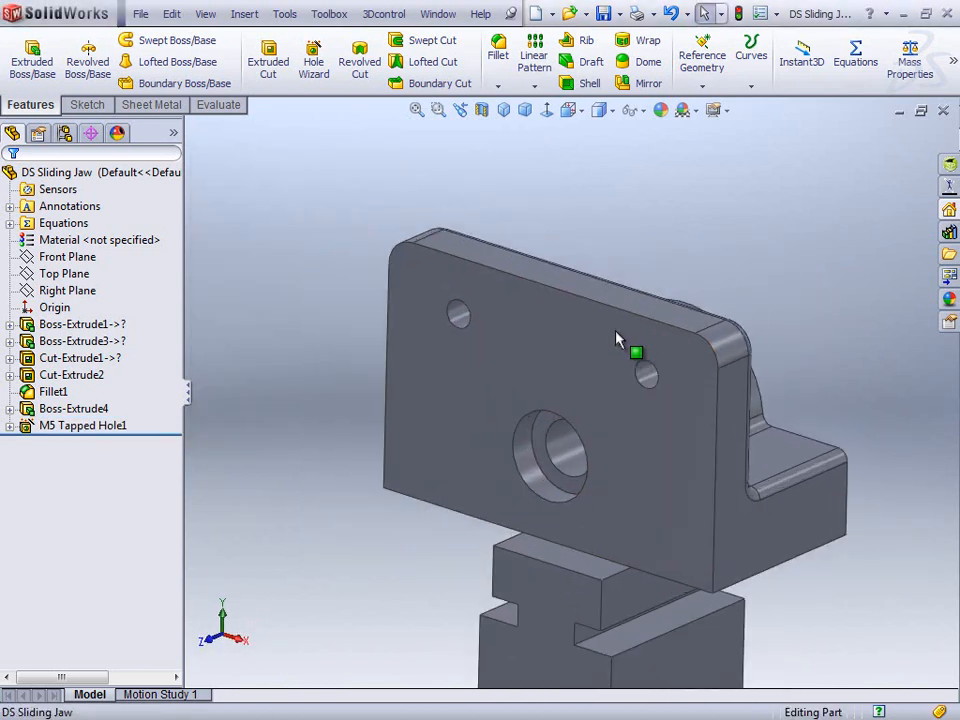
scroll(640, 338, down, 1)
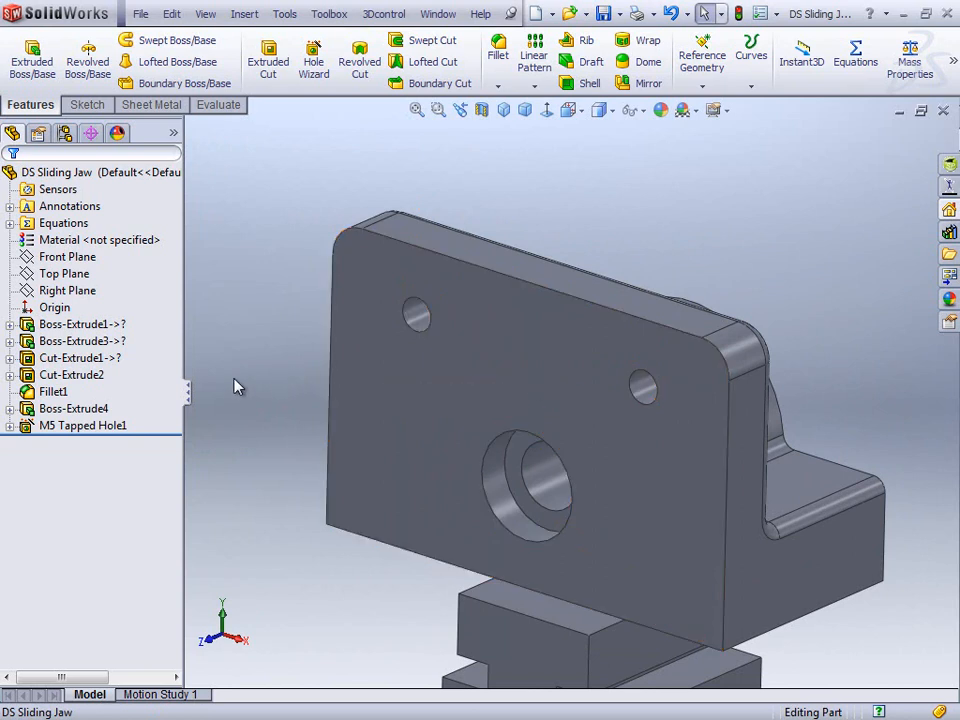
click(80, 426)
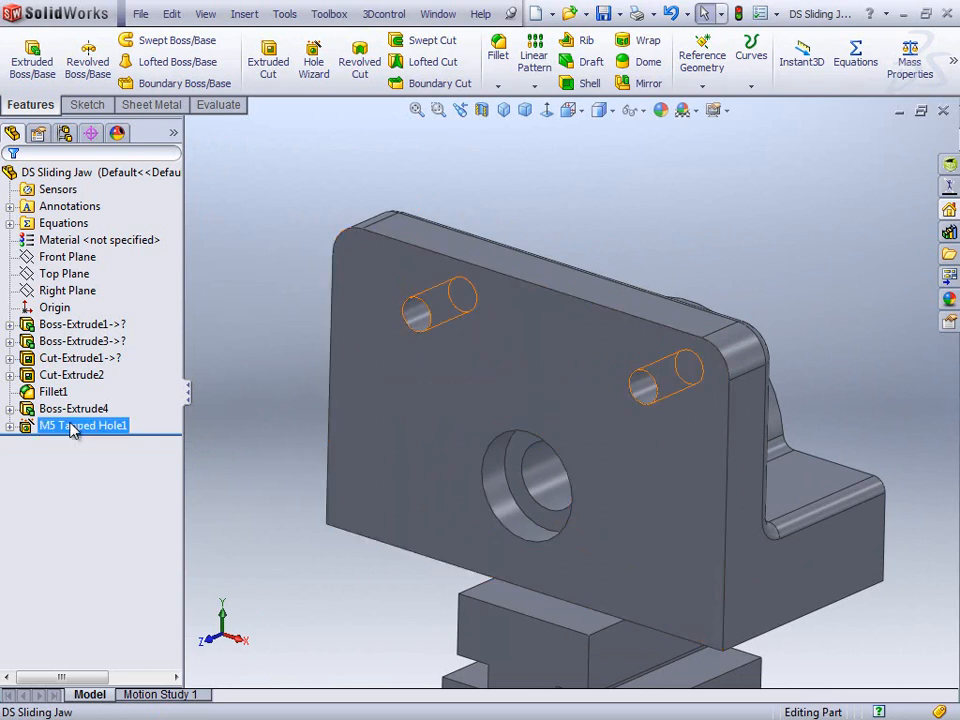
click(70, 411)
click(55, 393)
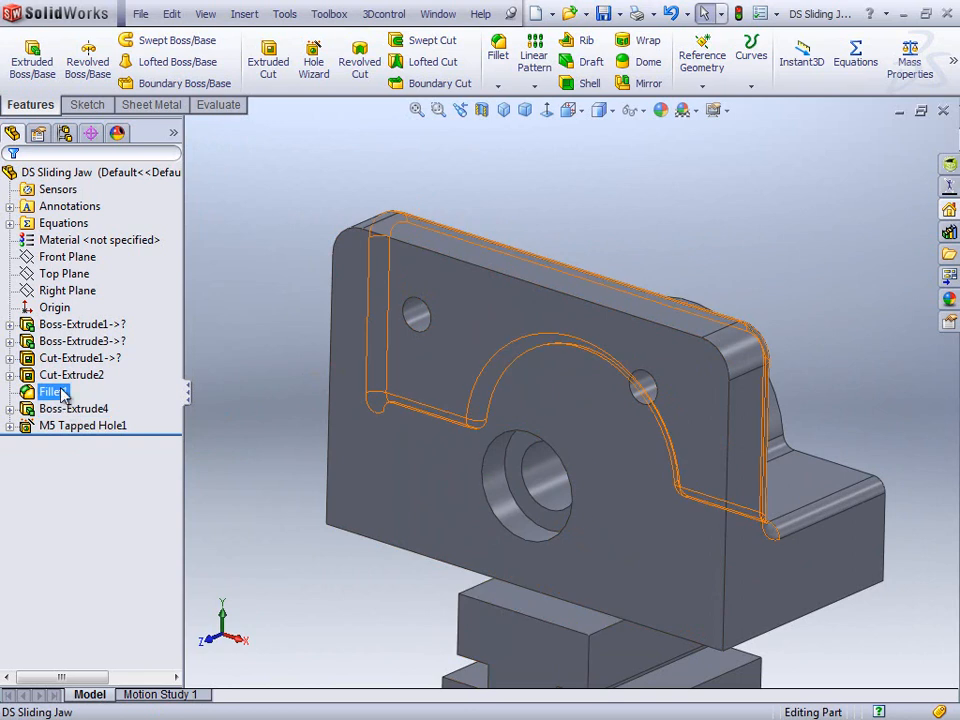
click(60, 376)
click(56, 360)
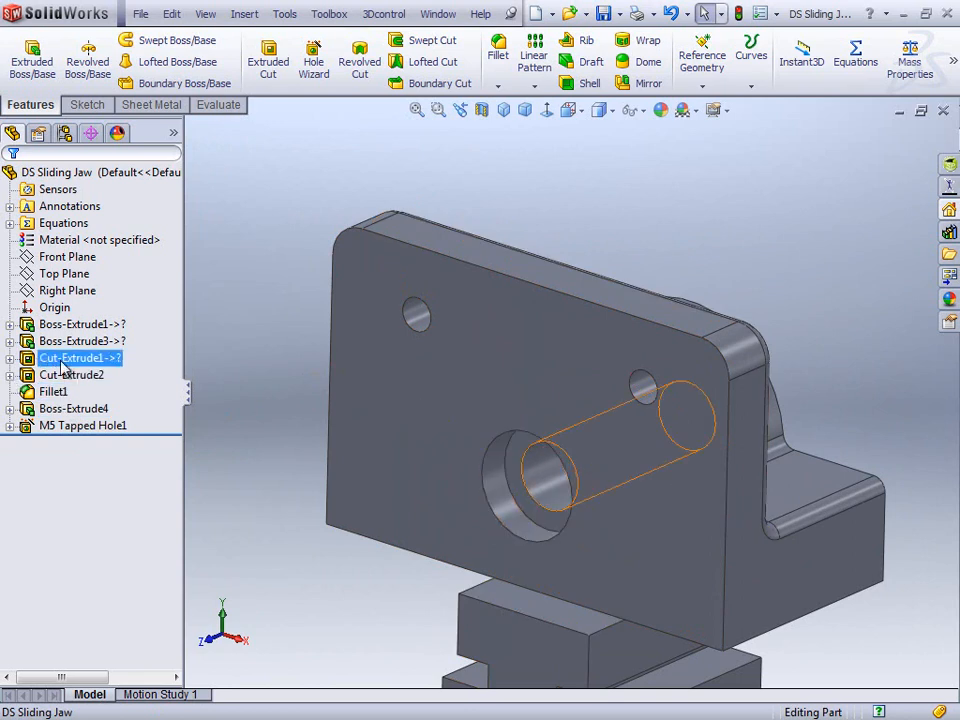
click(9, 358)
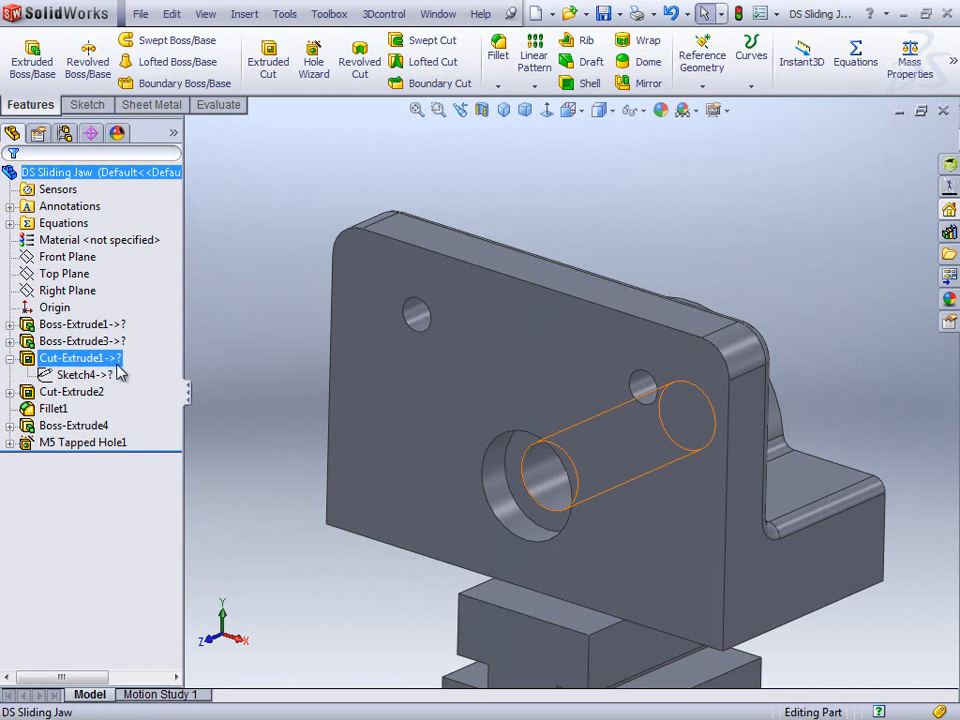
click(255, 355)
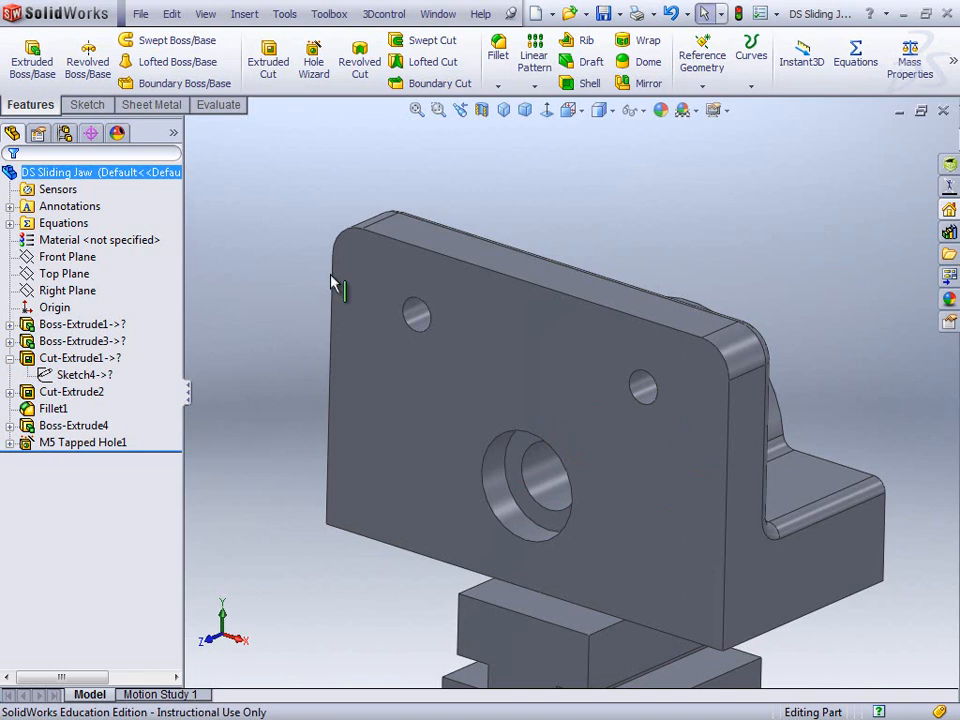